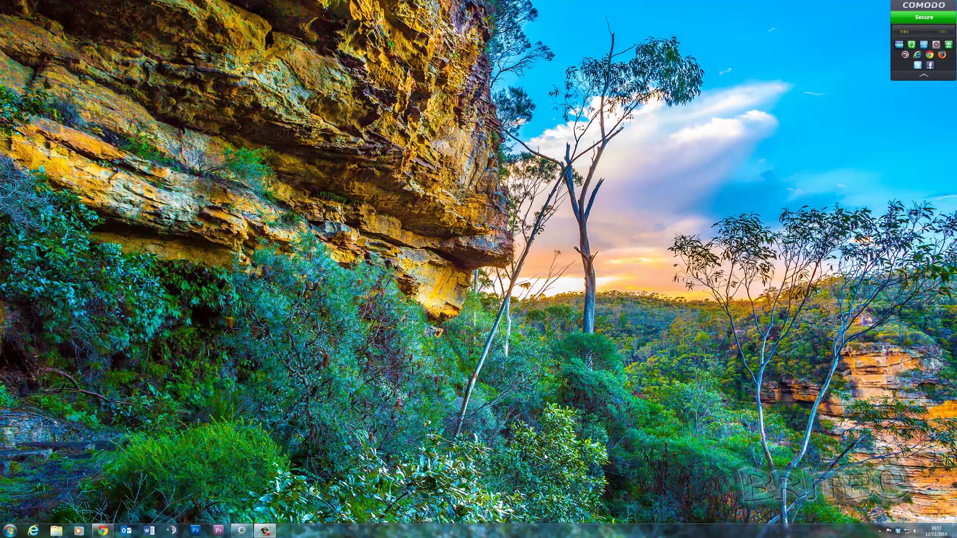
- Review the supported video formats on the Stellar Phoenix Photo Recovery web page, then minimize the browser
click(103, 531)
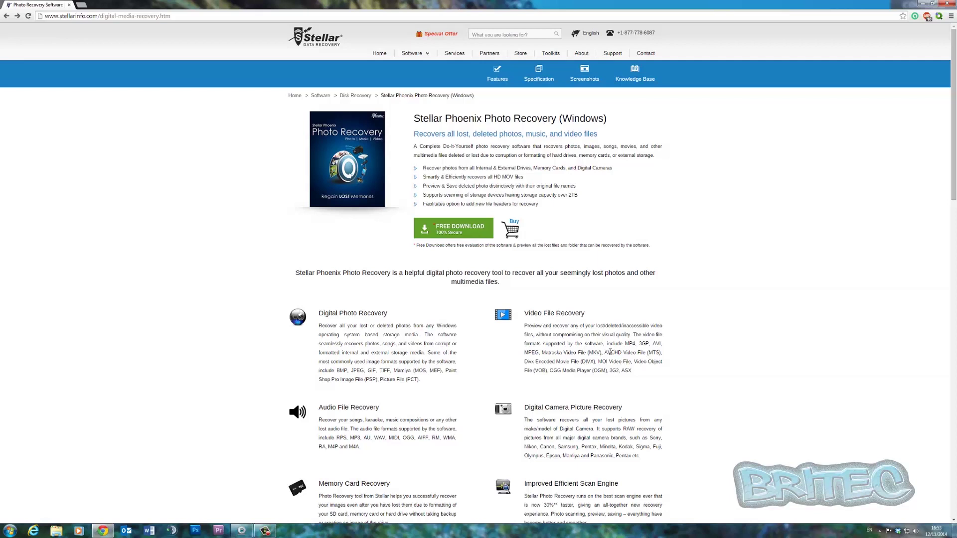
drag(605, 353, 653, 358)
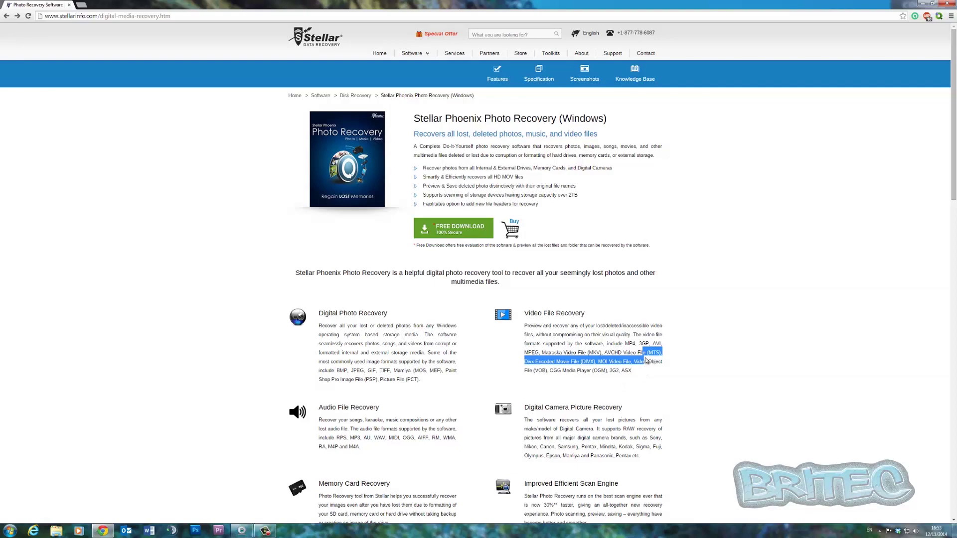
click(647, 362)
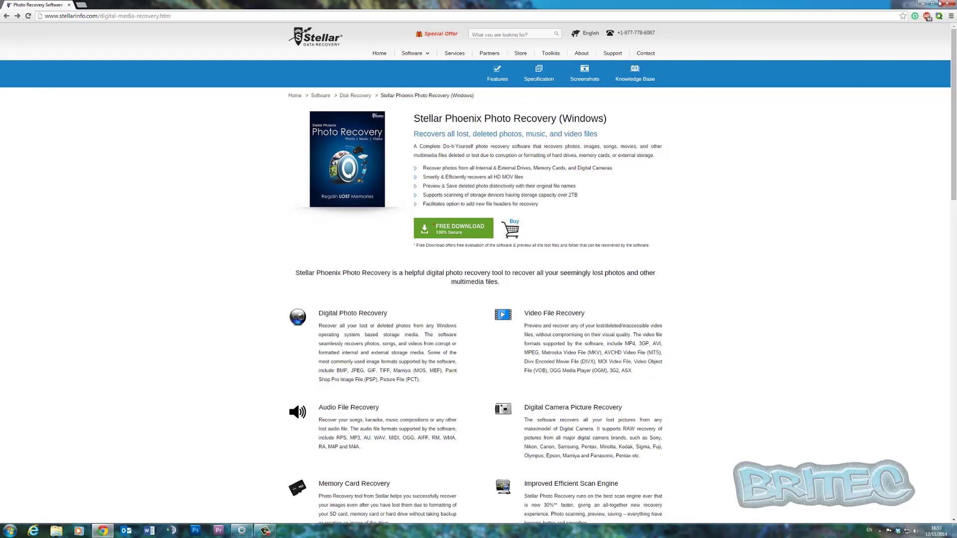
click(921, 4)
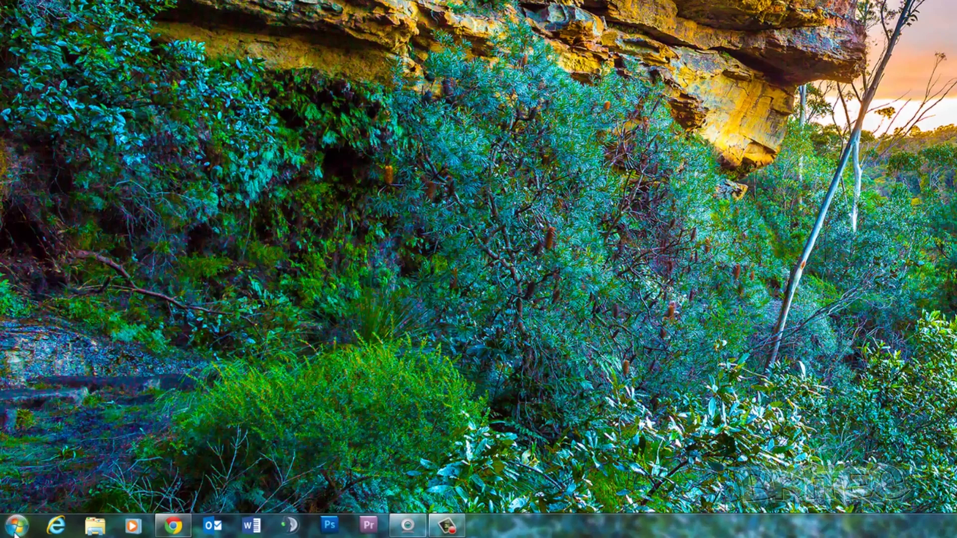
- Open the Computer window, examine the hard disk drives and their free space, including Local Disk (F:), and close it
click(16, 527)
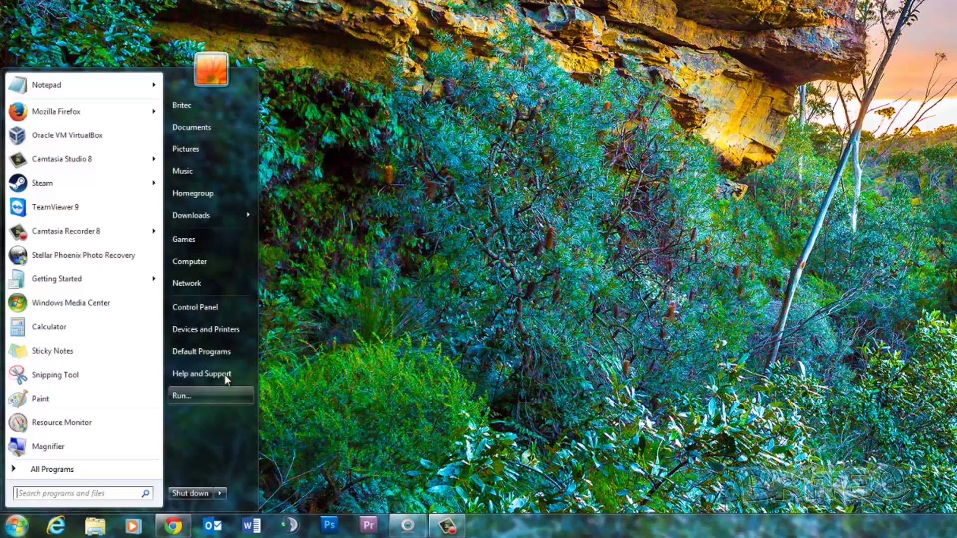
click(219, 262)
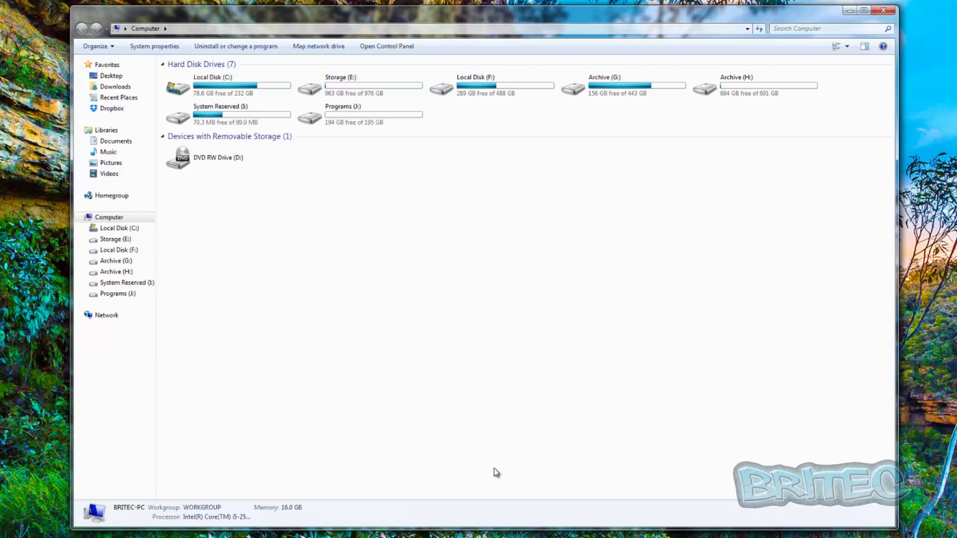
click(490, 89)
click(621, 86)
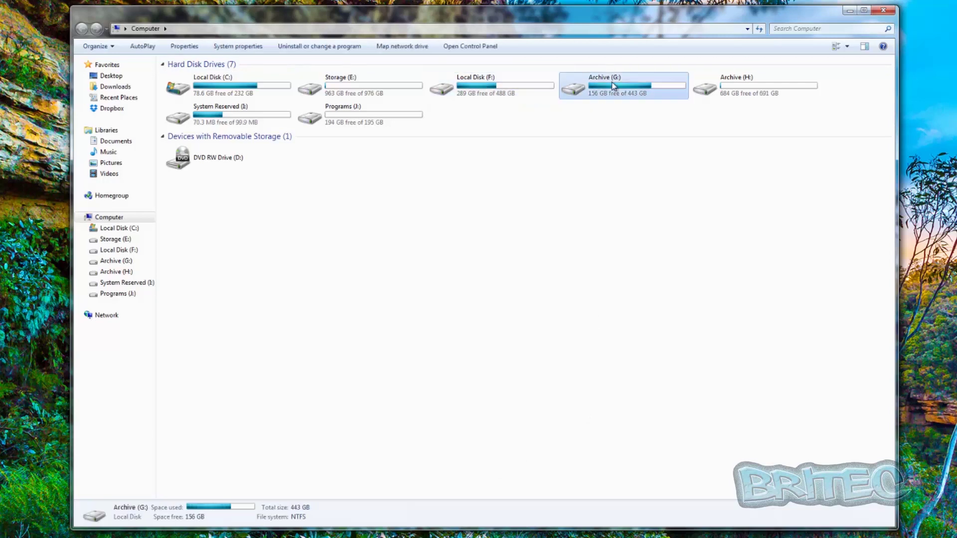
click(211, 113)
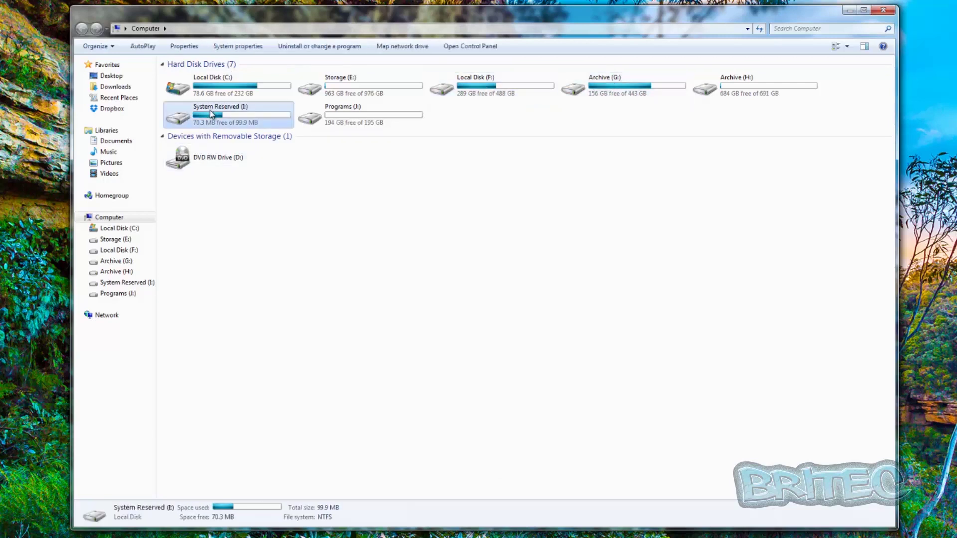
click(516, 93)
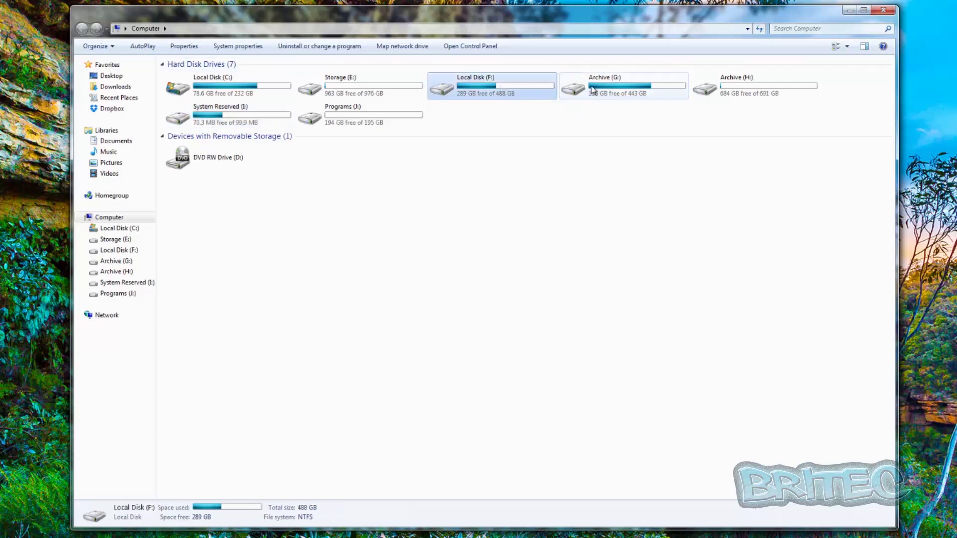
click(564, 94)
click(515, 92)
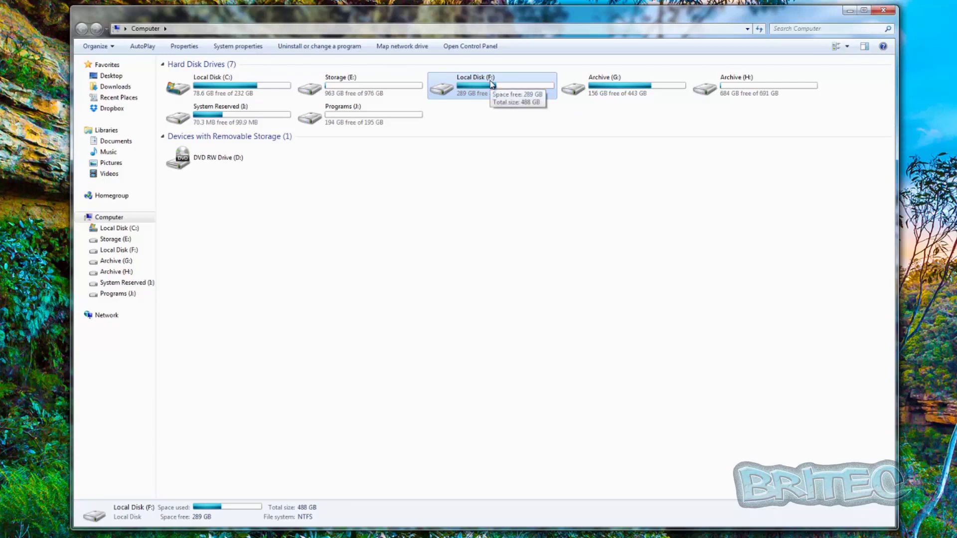
click(593, 94)
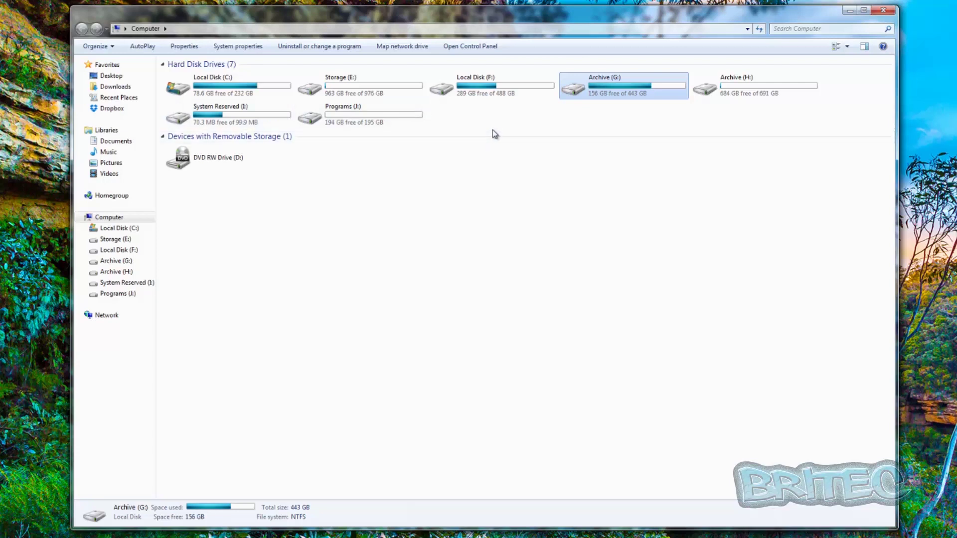
click(255, 95)
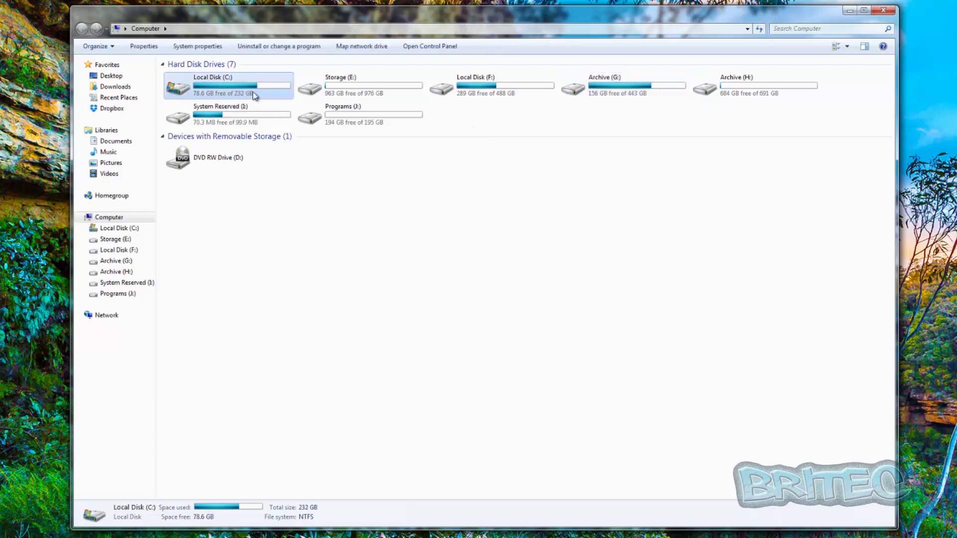
click(349, 93)
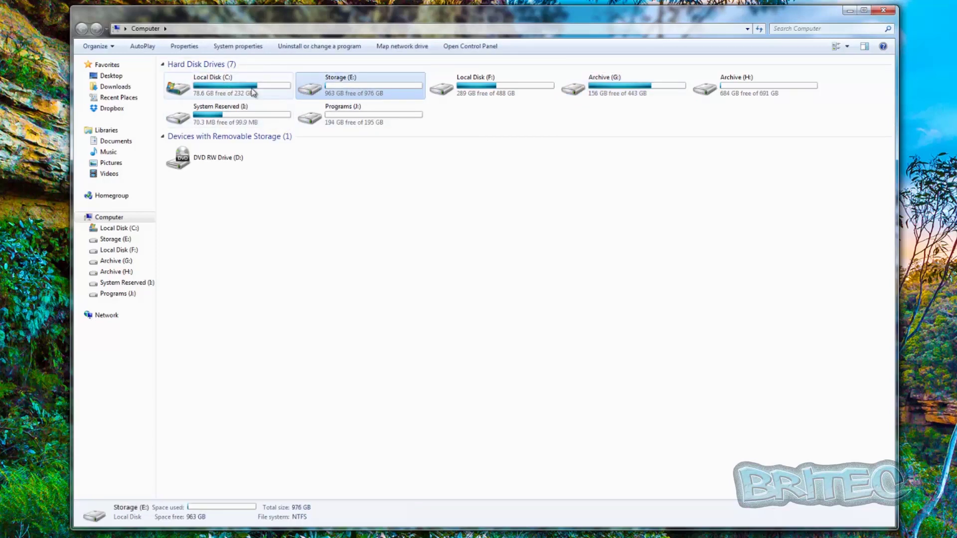
click(236, 91)
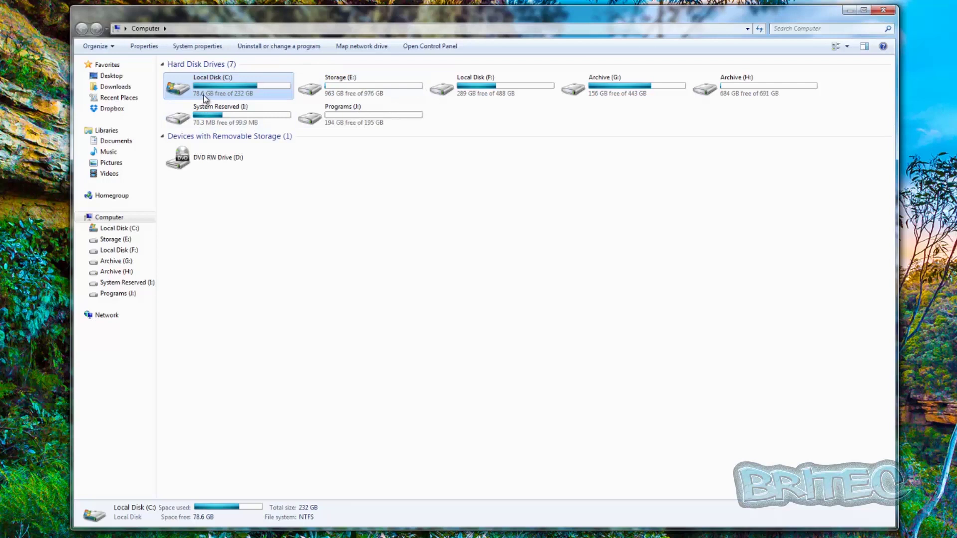
mouse_move(212, 89)
click(487, 87)
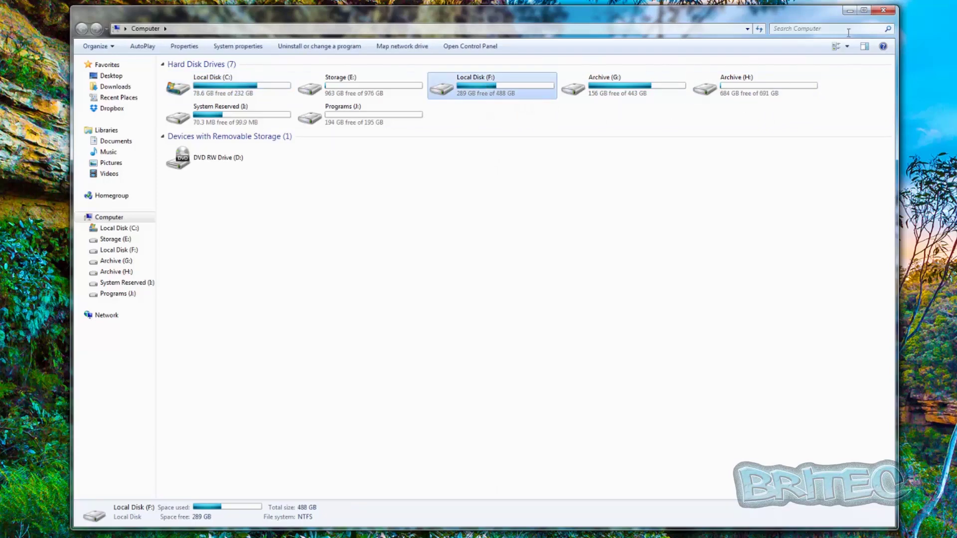
click(881, 11)
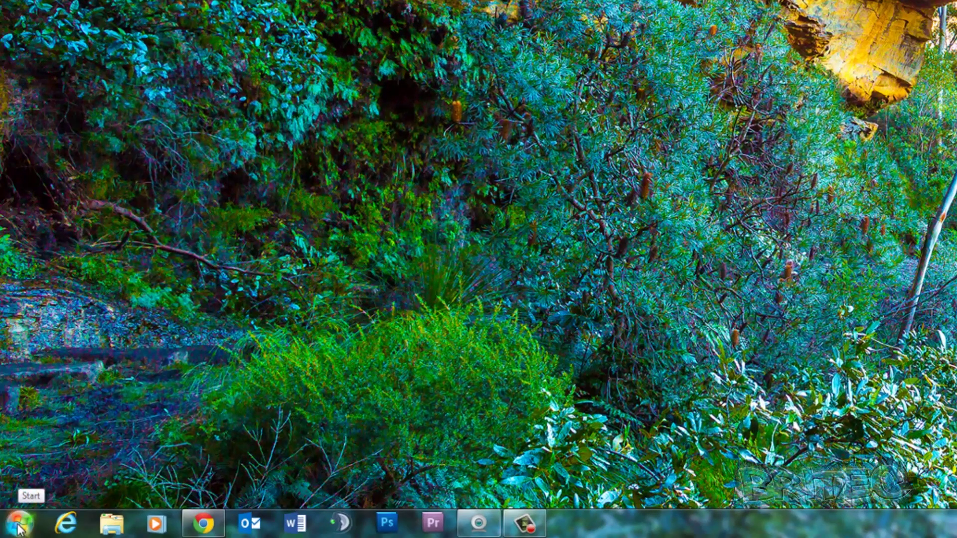
- Launch Stellar Phoenix Photo Recovery and decline the software update
click(20, 524)
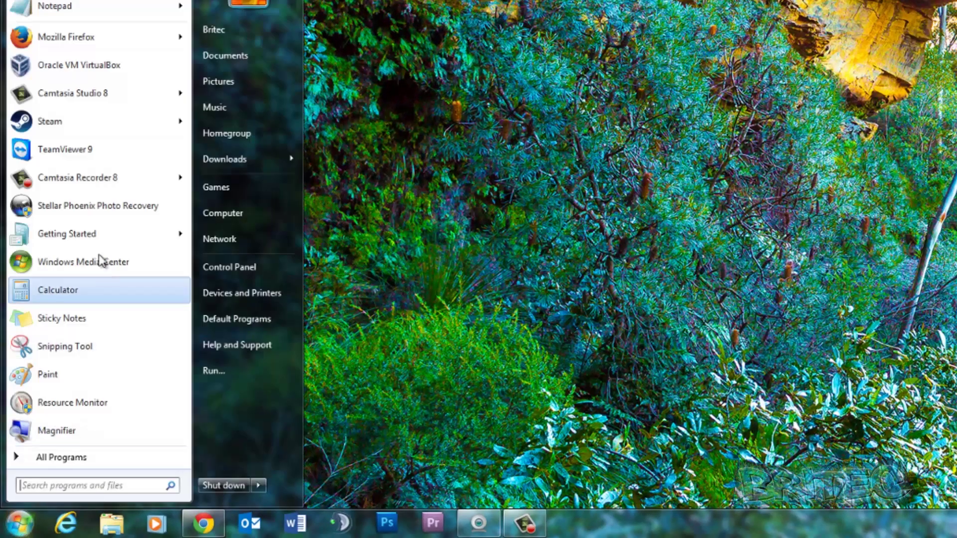
click(86, 202)
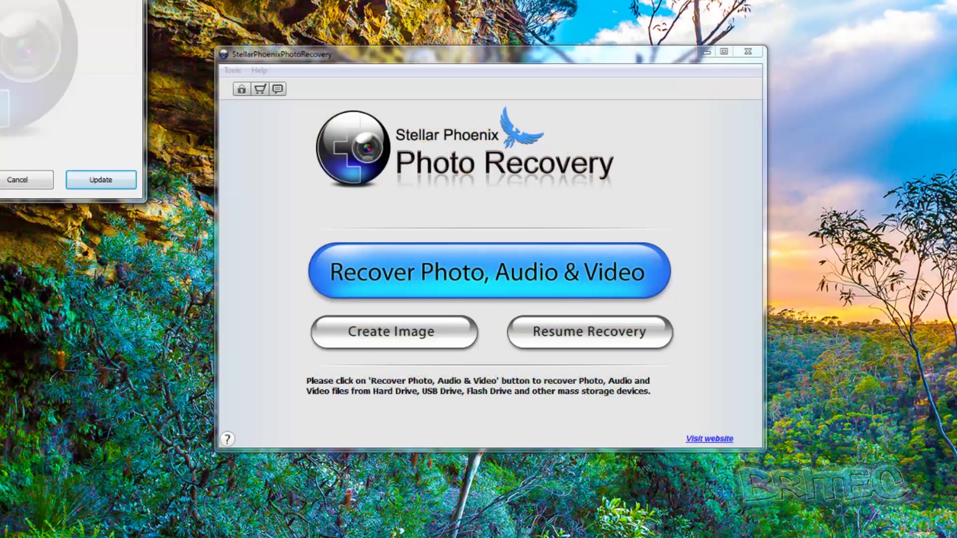
click(18, 179)
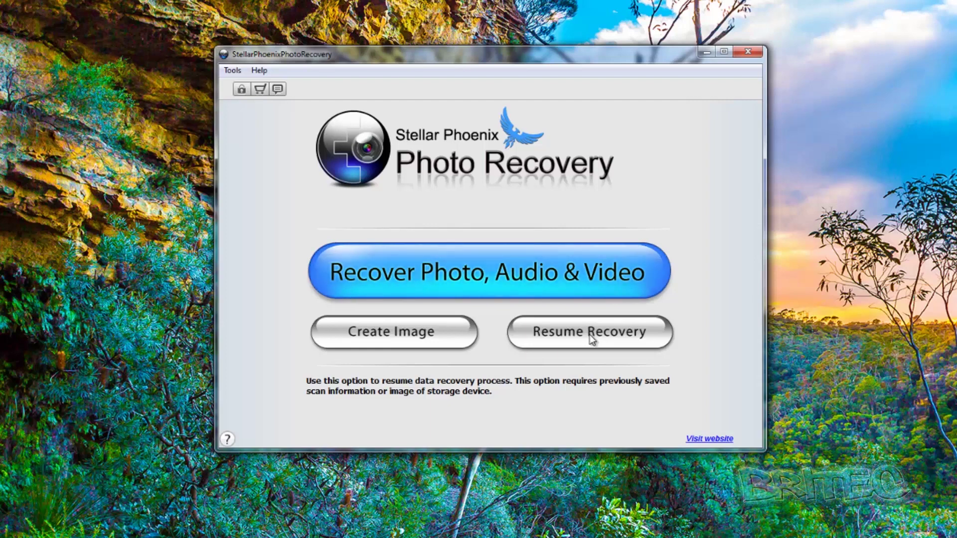
- Start a photo, audio and video recovery on the F:\ logical drive and open its advanced scan settings
click(487, 276)
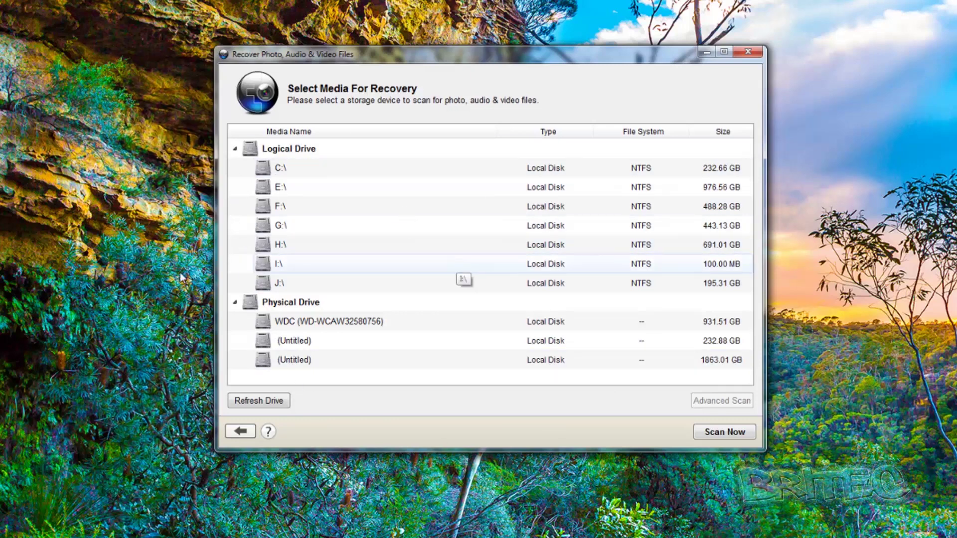
click(282, 208)
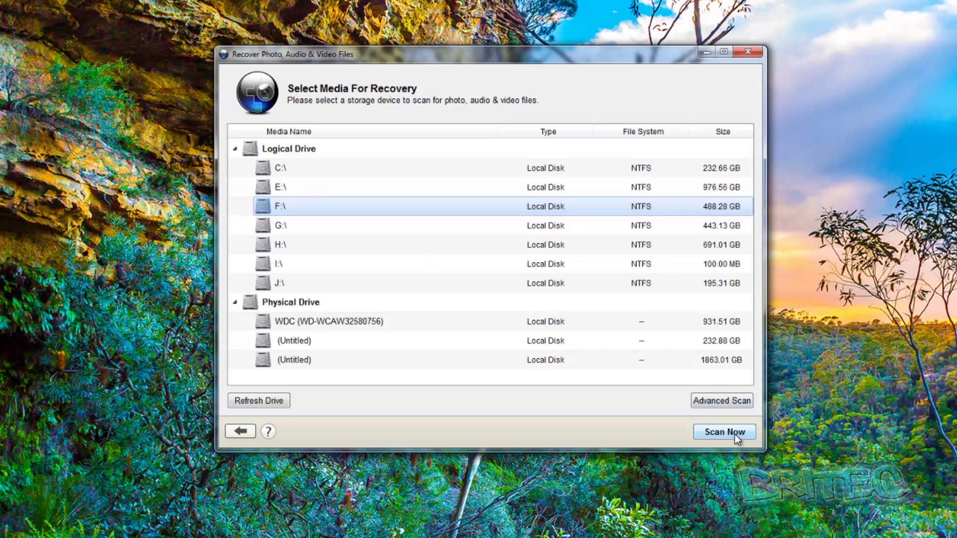
click(726, 403)
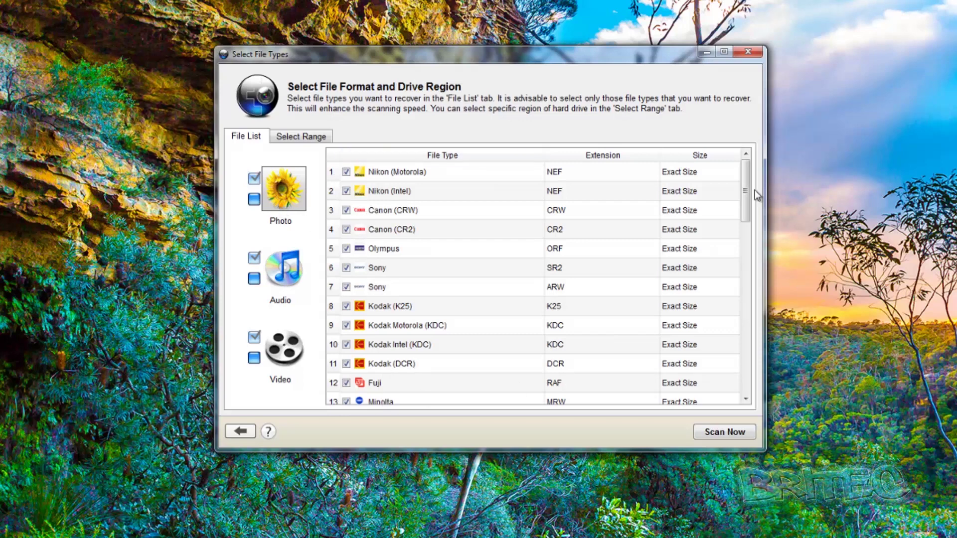
- Look through the photo file types and exclude all of them from the scan
drag(743, 181, 394, 312)
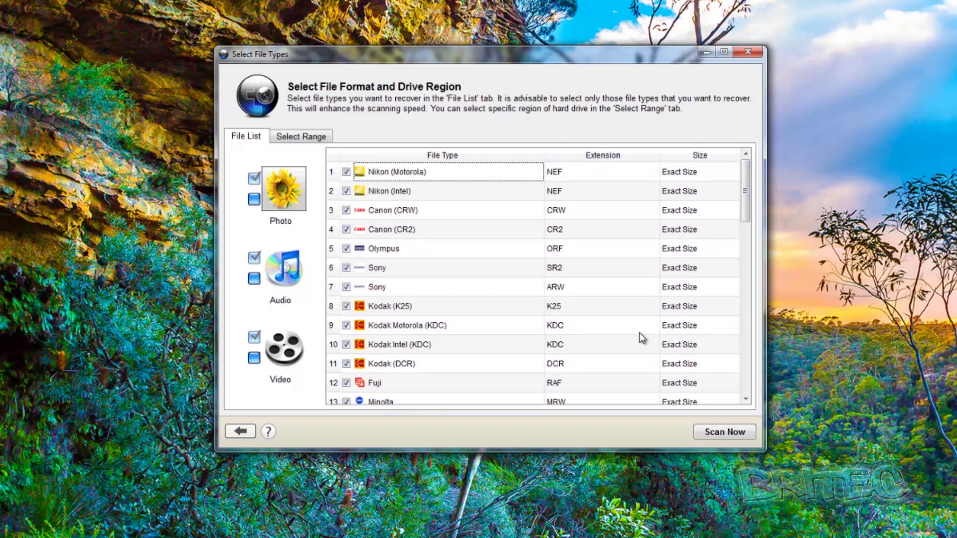
scroll(639, 334, down, 2)
scroll(621, 331, up, 2)
click(255, 201)
- Exclude all audio file types from the scan and check through the audio list
click(282, 273)
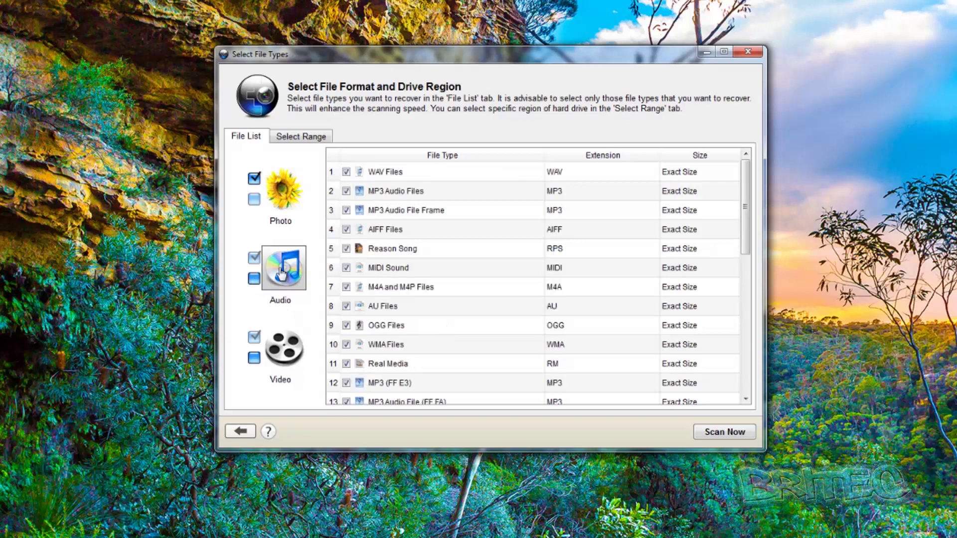
drag(747, 178, 725, 161)
click(257, 279)
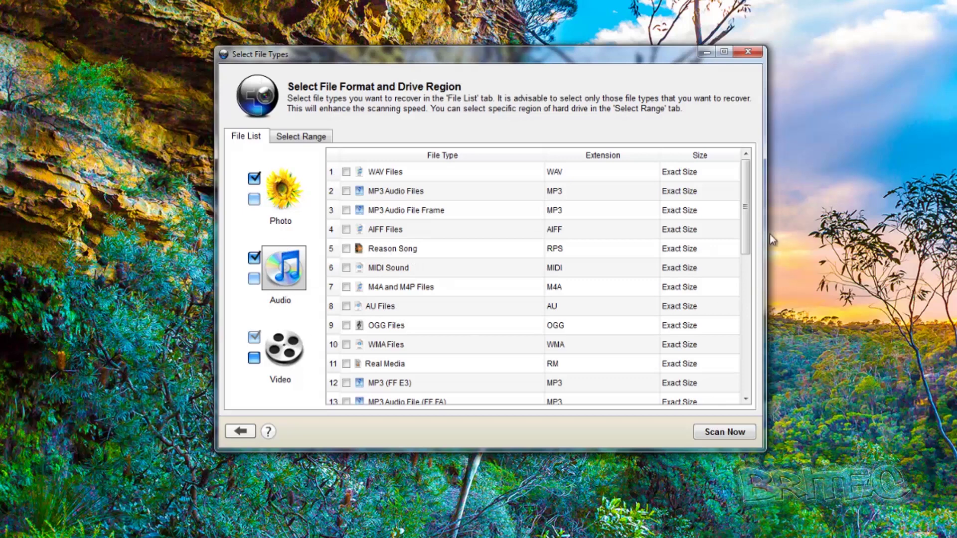
drag(746, 175, 744, 282)
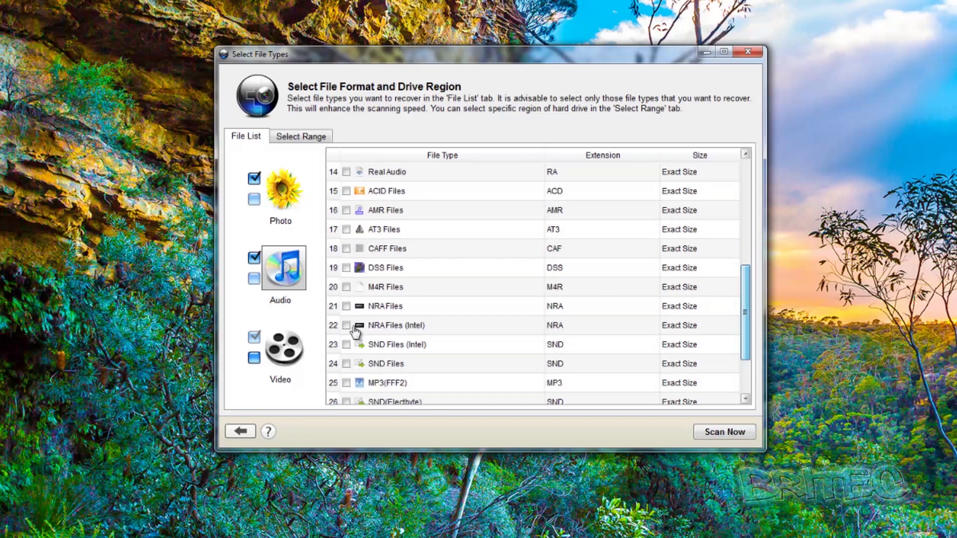
- Exclude all video file types from the scan except AVCHD Video File (MTS)
click(283, 348)
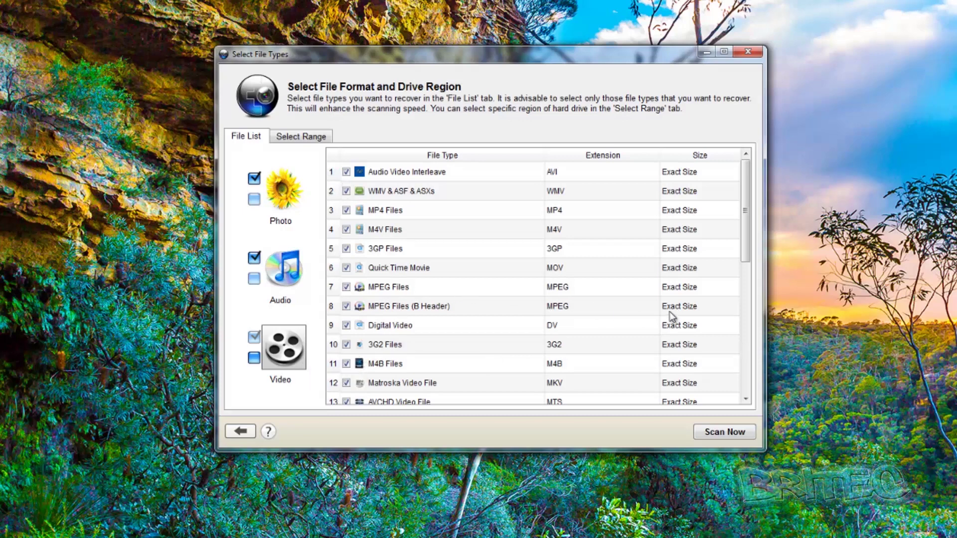
drag(746, 209, 746, 356)
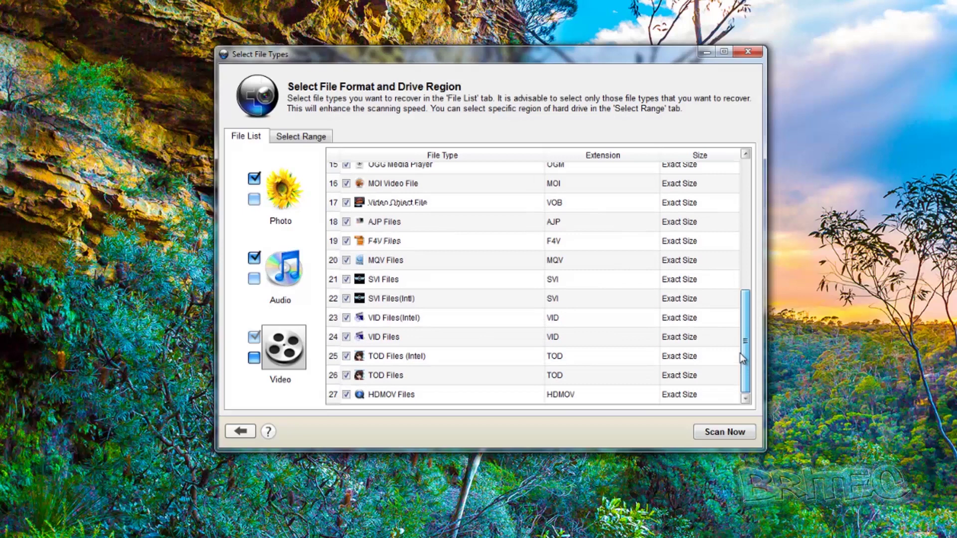
scroll(648, 279, up, 2)
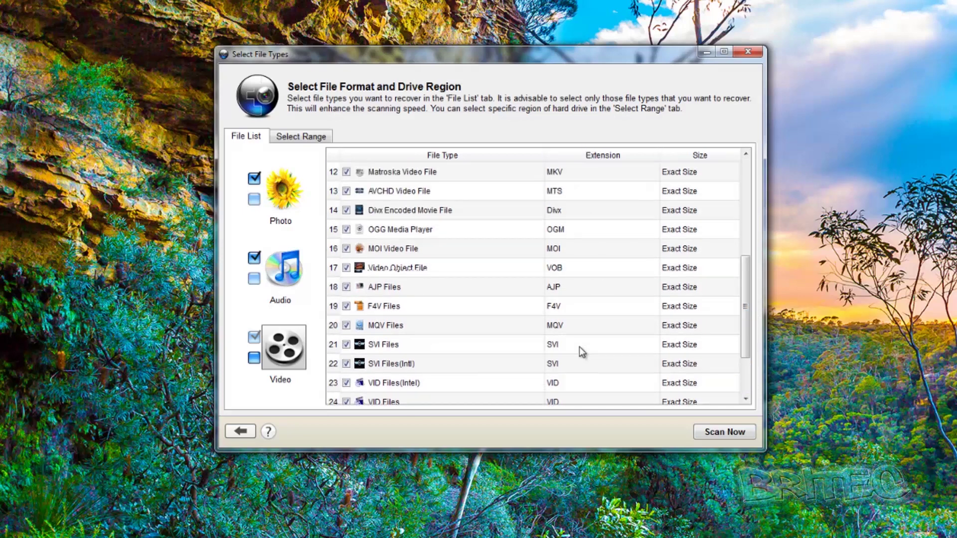
click(566, 195)
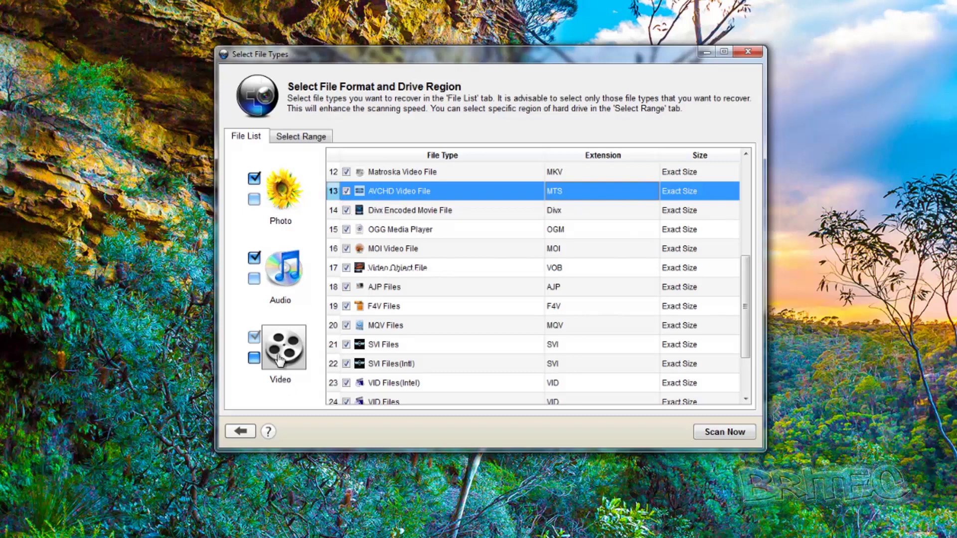
click(254, 358)
click(346, 191)
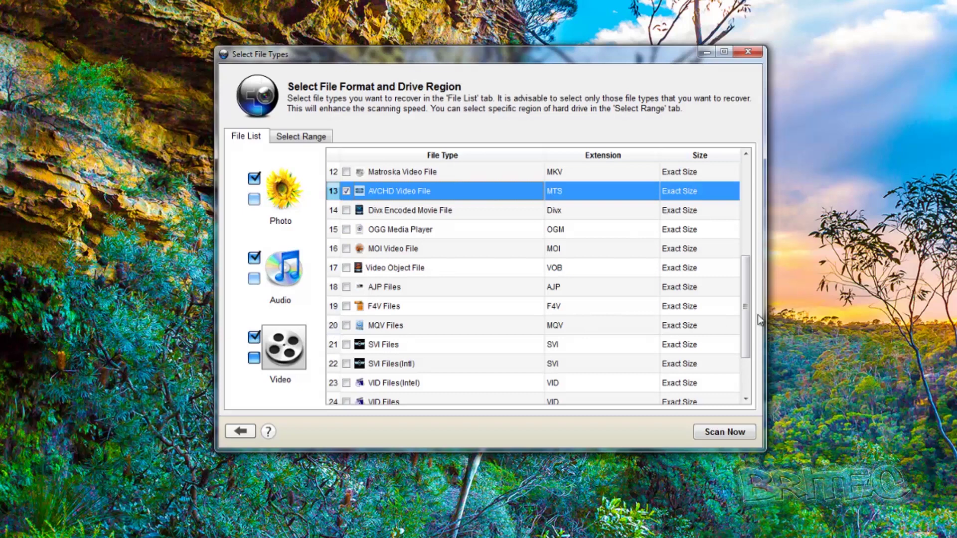
drag(746, 327, 746, 291)
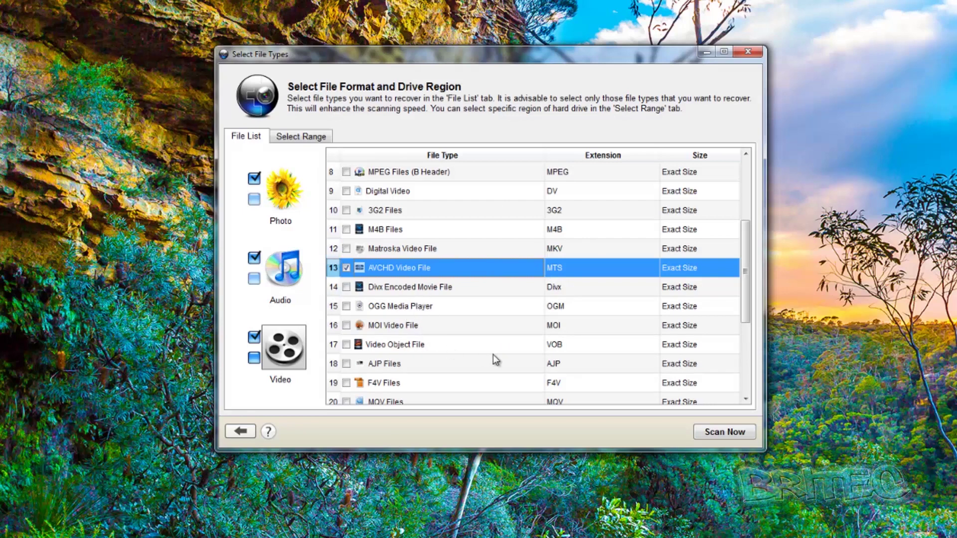
- Check the drive's sector range settings without changing them, then start the scan of F:\
click(294, 140)
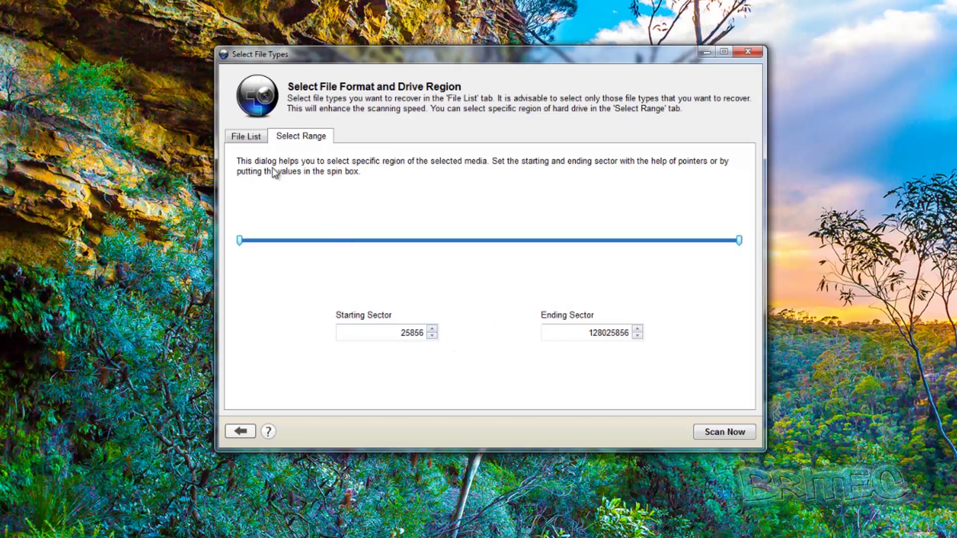
click(250, 140)
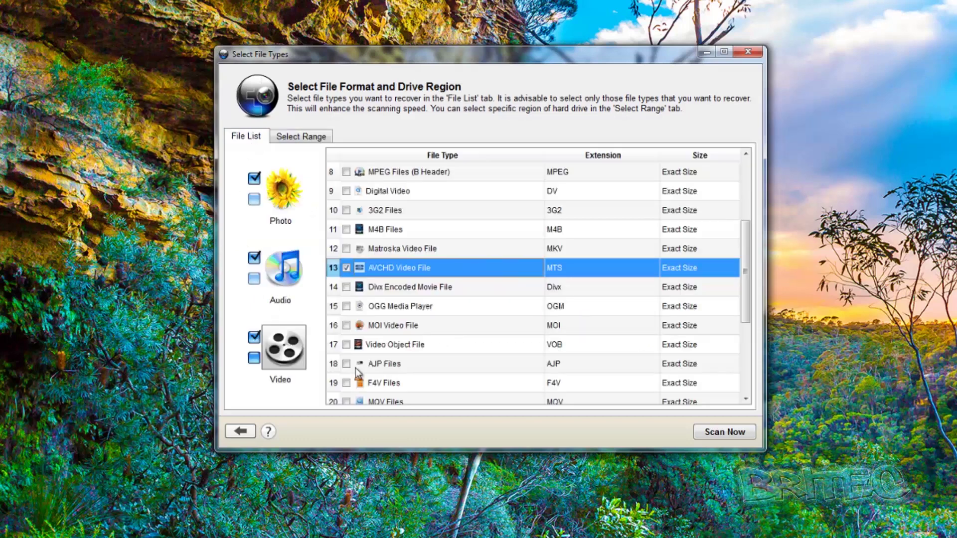
click(737, 433)
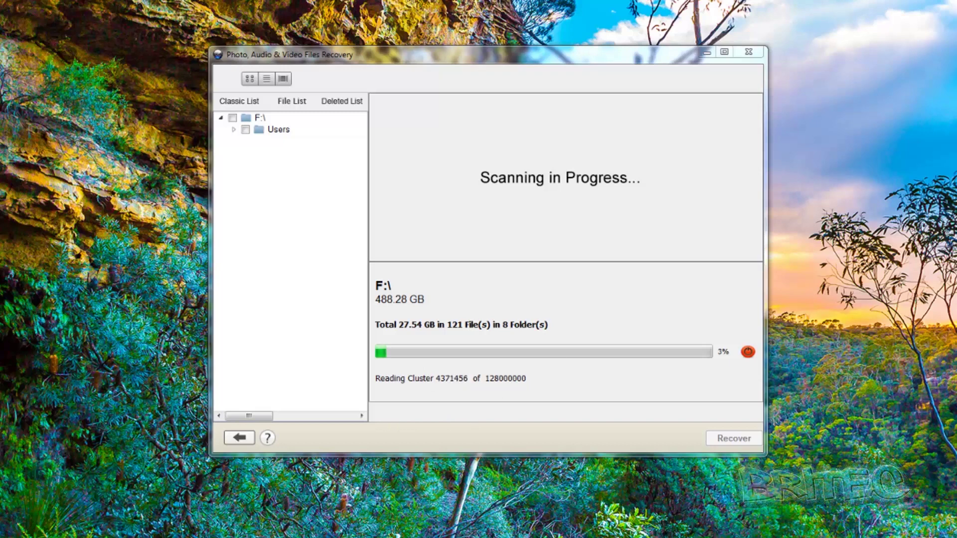
- Check the recovery program's disk read activity in Resource Monitor, then minimize the monitor
drag(840, 146, 525, 163)
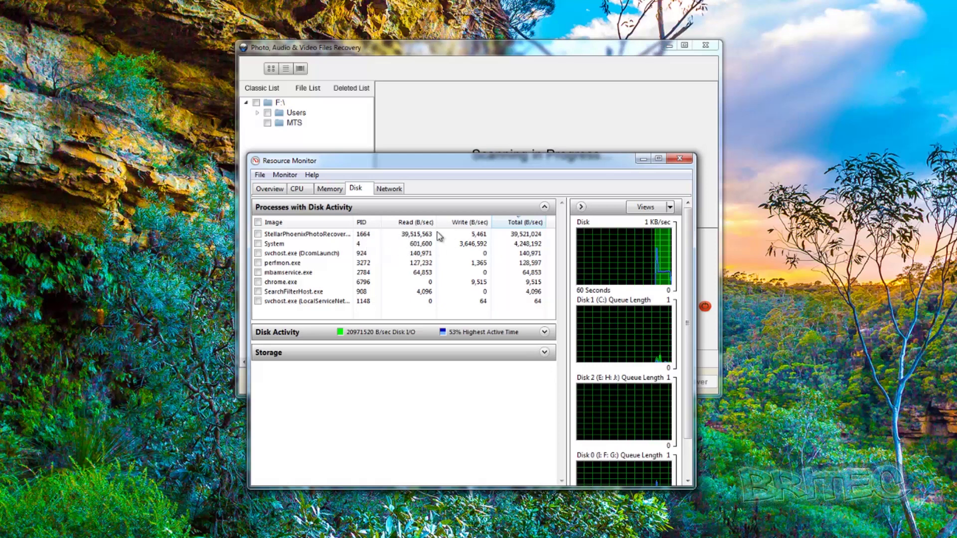
click(401, 234)
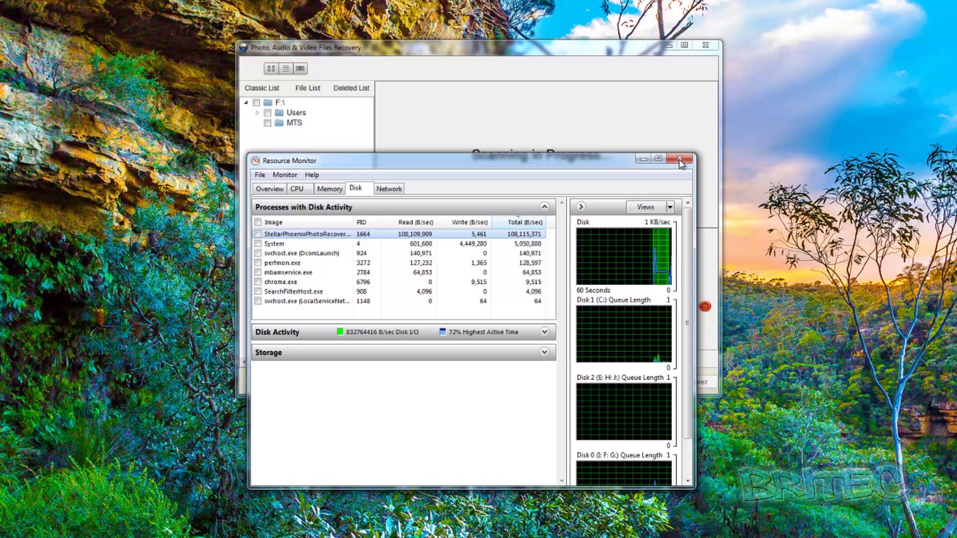
click(644, 160)
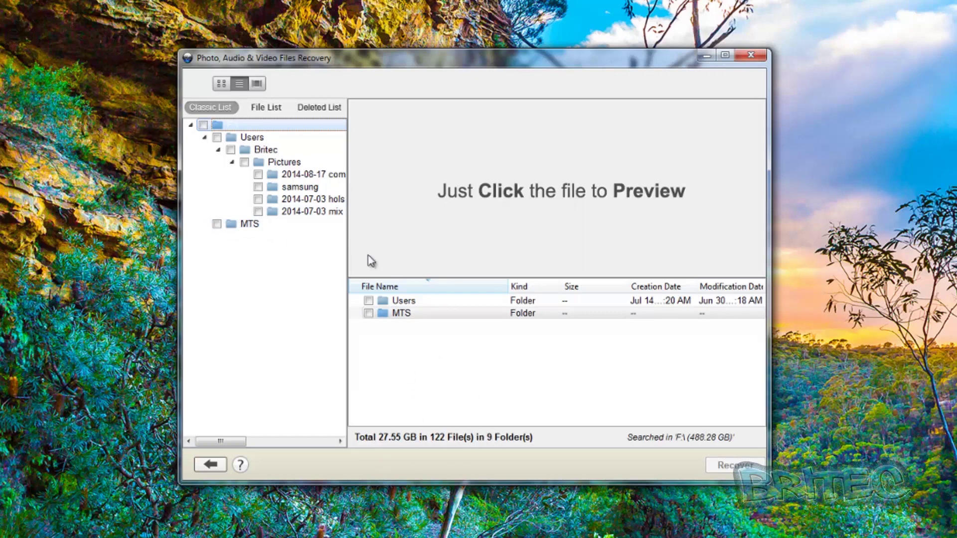
- Mark the 2014-08-17 com folder in the scan results for recovery and look through its MTS files
click(641, 319)
click(261, 175)
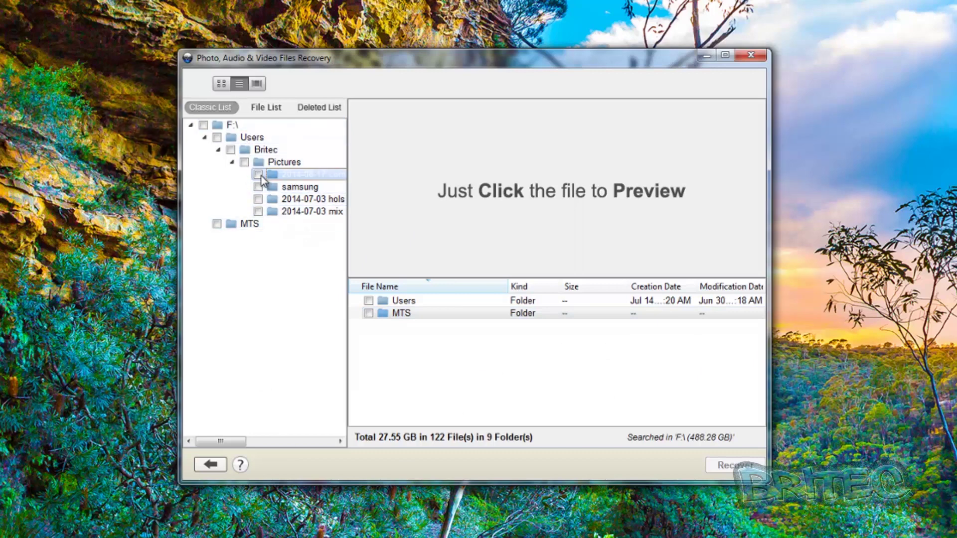
click(259, 175)
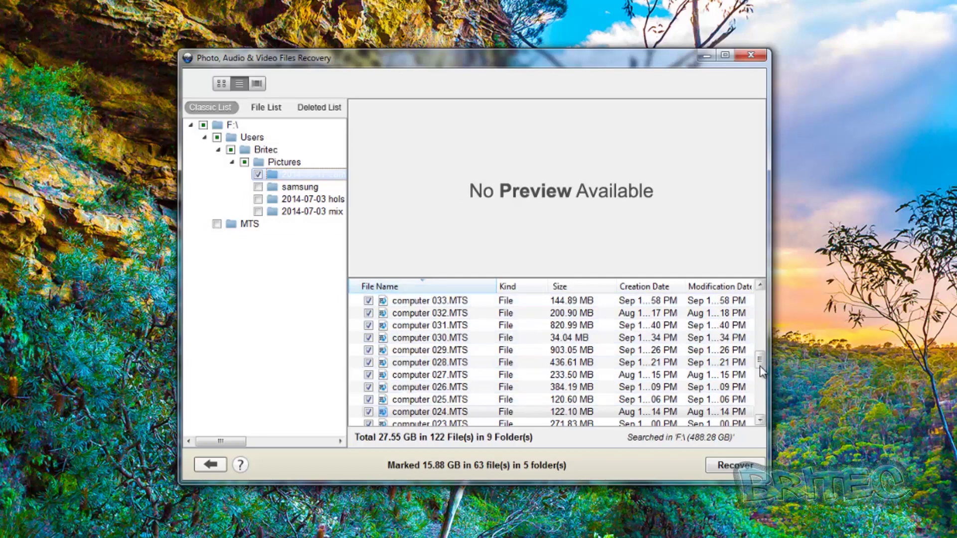
drag(759, 360, 773, 337)
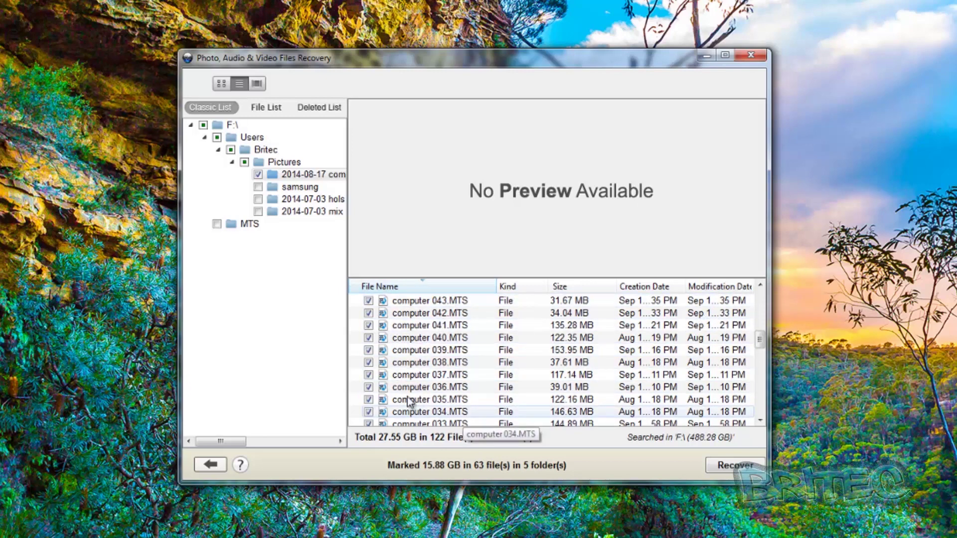
scroll(412, 371, up, 5)
scroll(412, 371, up, 2)
scroll(412, 371, down, 10)
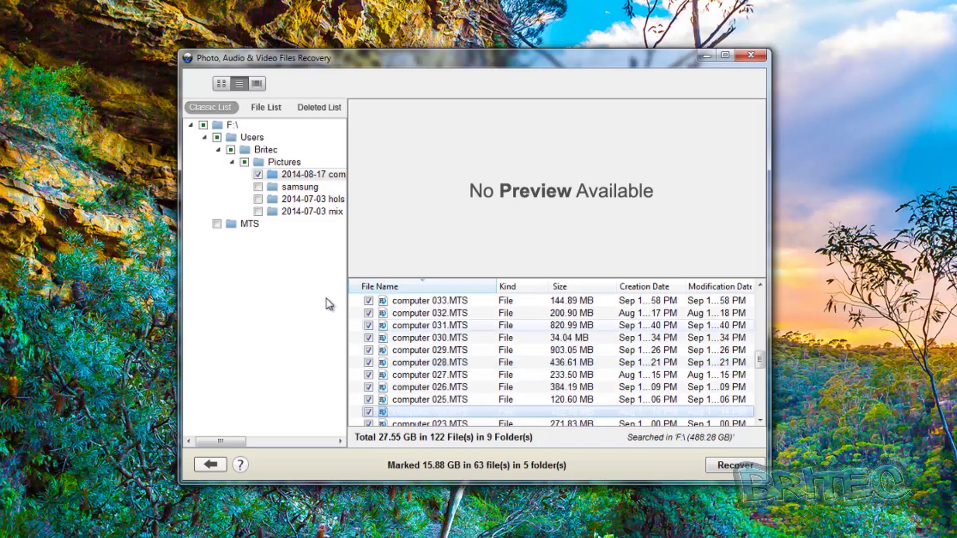
- Mark the samsung and MTS folders for recovery, viewing the 2014-07-03 hols and mix folders without marking them
click(257, 188)
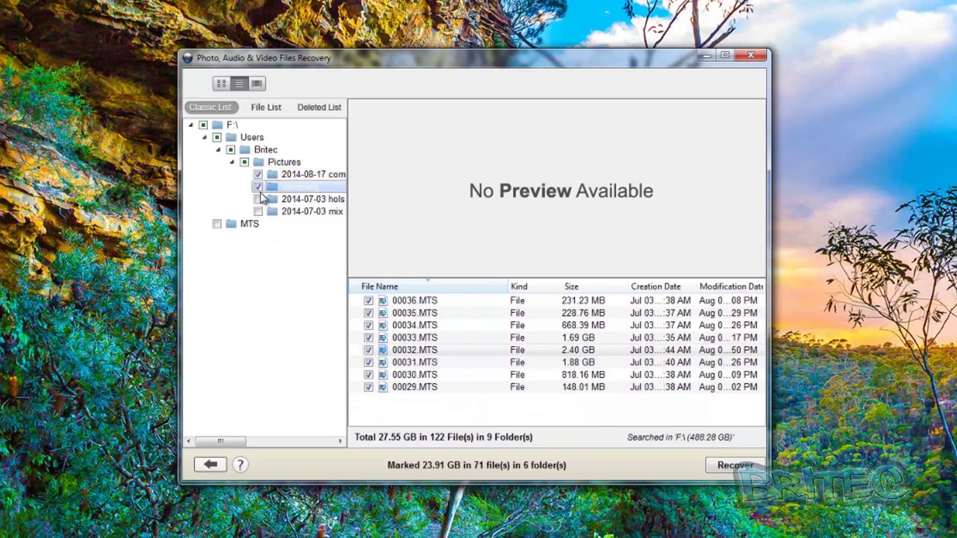
click(276, 201)
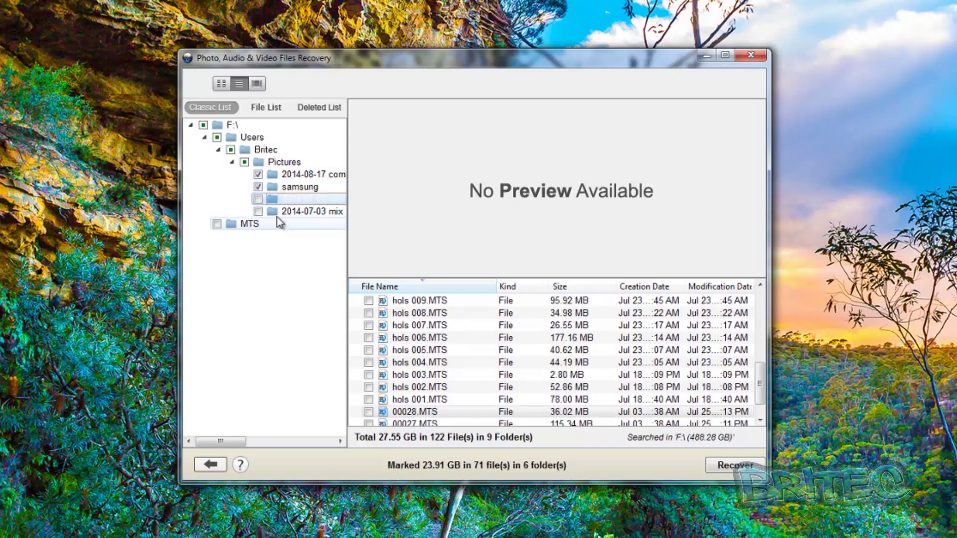
click(274, 212)
click(217, 224)
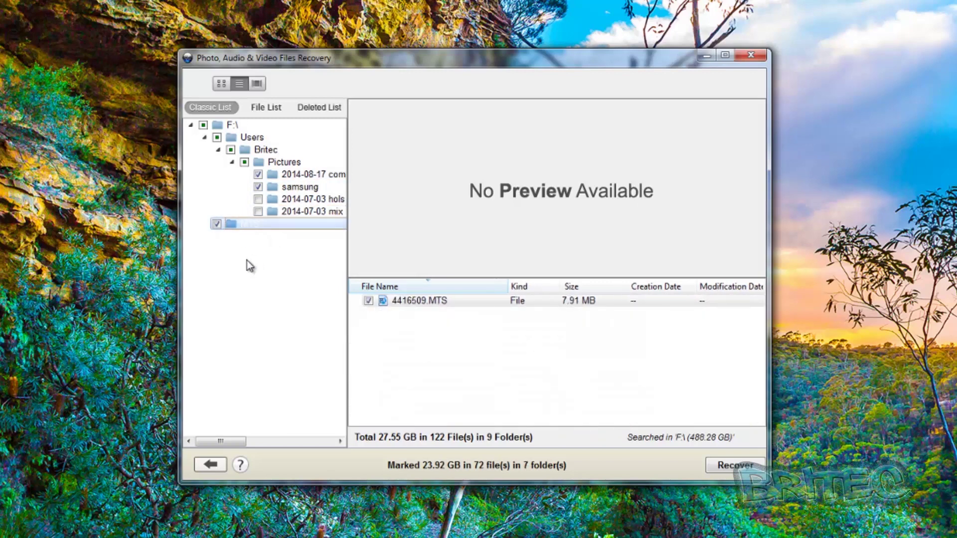
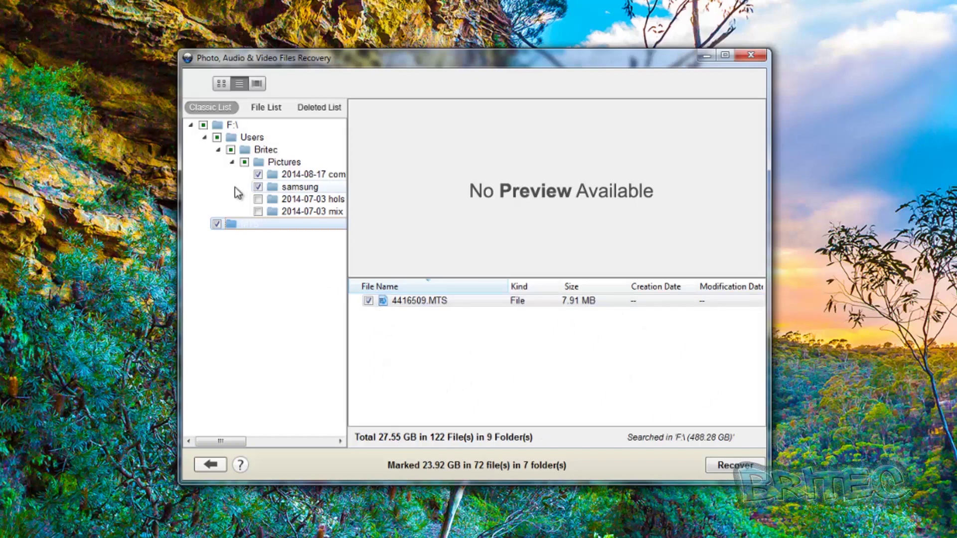
- Exclude the 2014-08-17 com folder from the recovery, leaving only the samsung and MTS folders marked
click(258, 174)
click(258, 186)
click(258, 174)
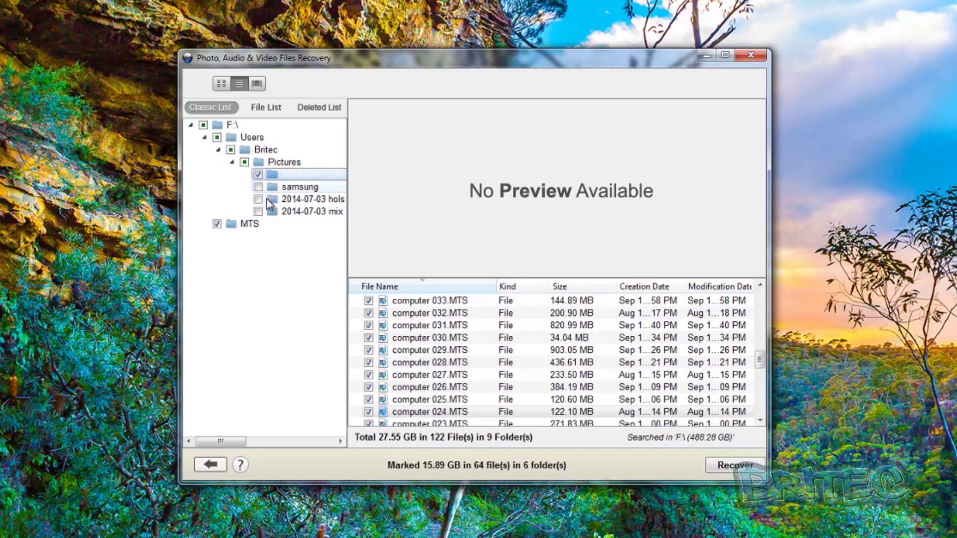
click(265, 190)
click(257, 186)
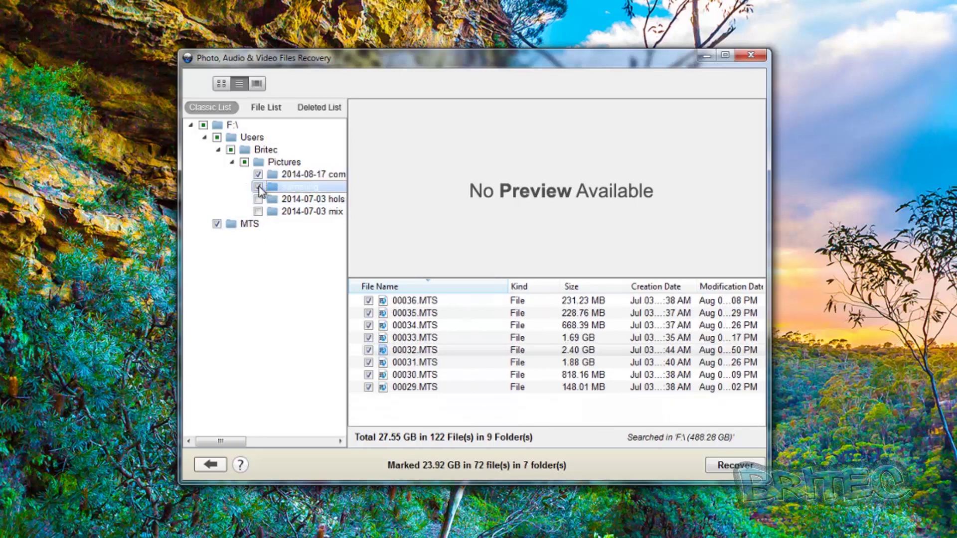
click(258, 175)
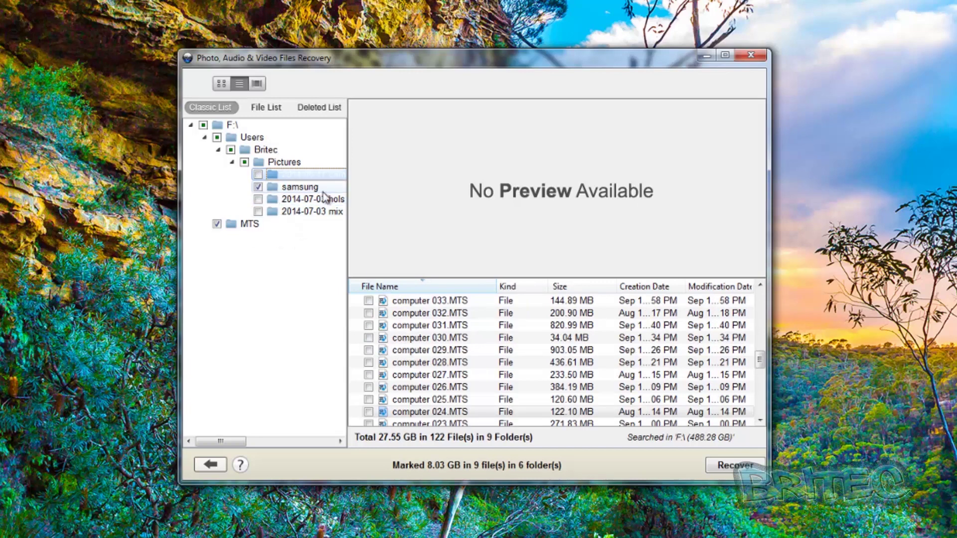
- Recover the marked files to the Archive (H:) drive
click(733, 466)
drag(485, 172, 484, 133)
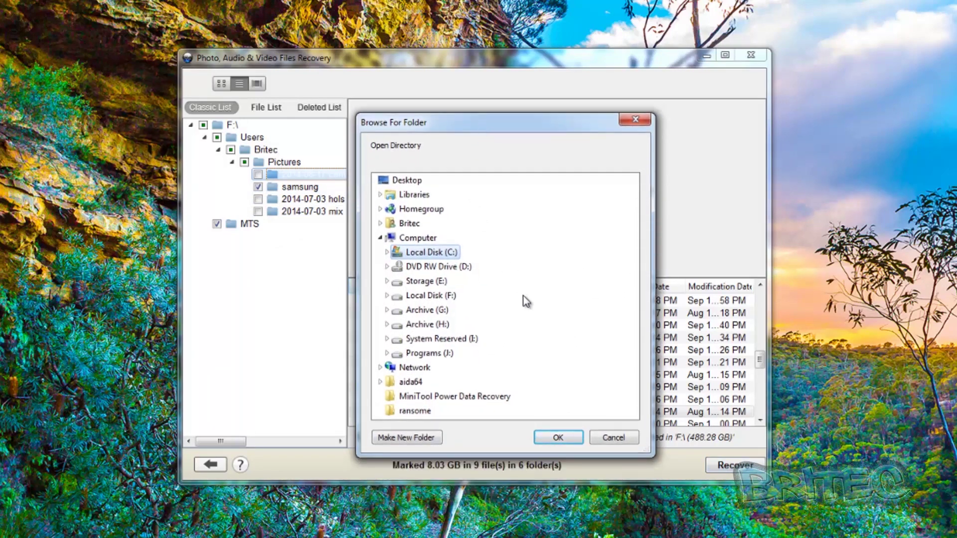
click(432, 327)
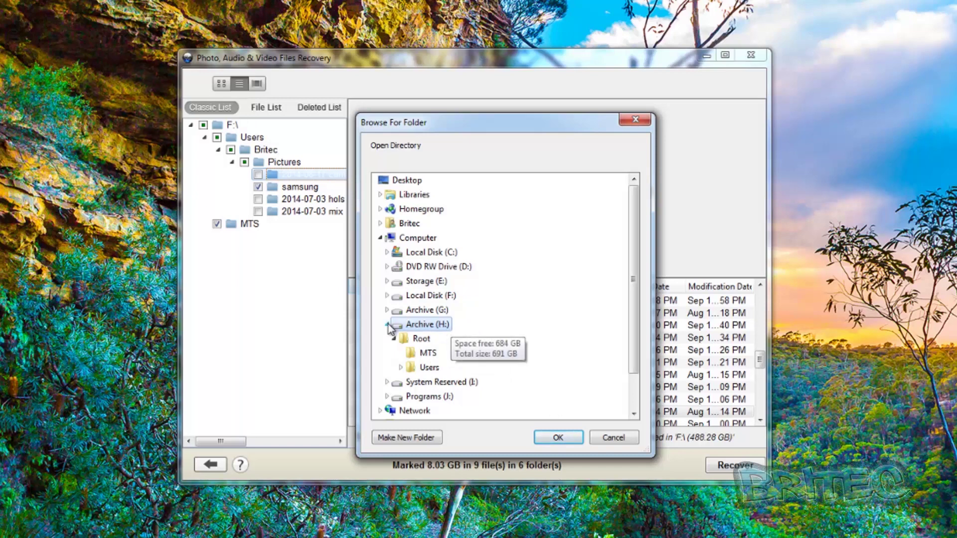
click(559, 438)
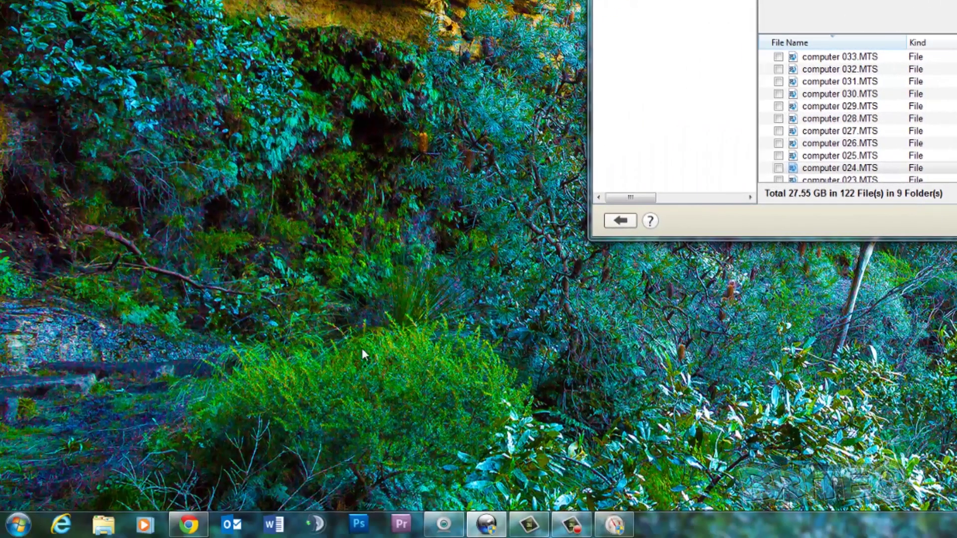
- Switch to Windows Explorer and open the recovered MTS folder inside Root on Archive (H:)
click(15, 529)
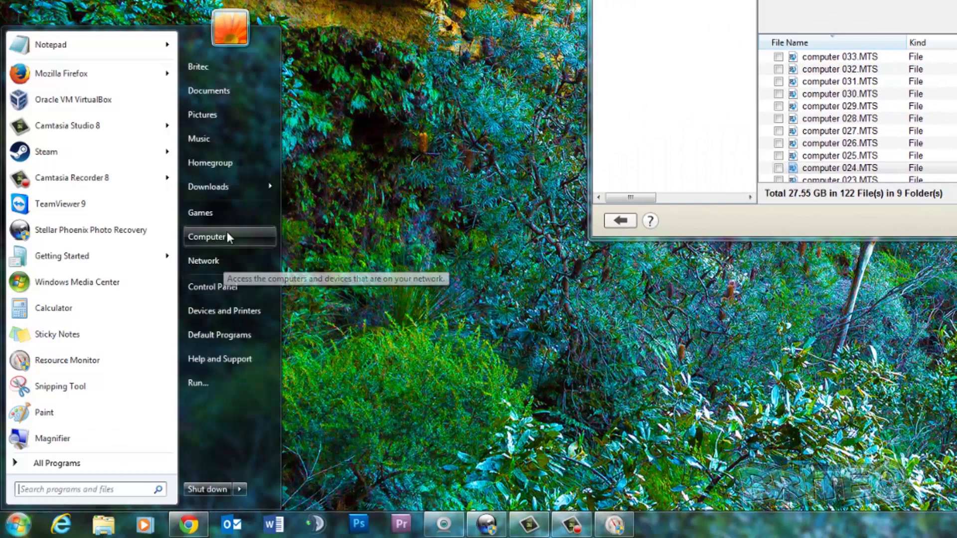
click(420, 228)
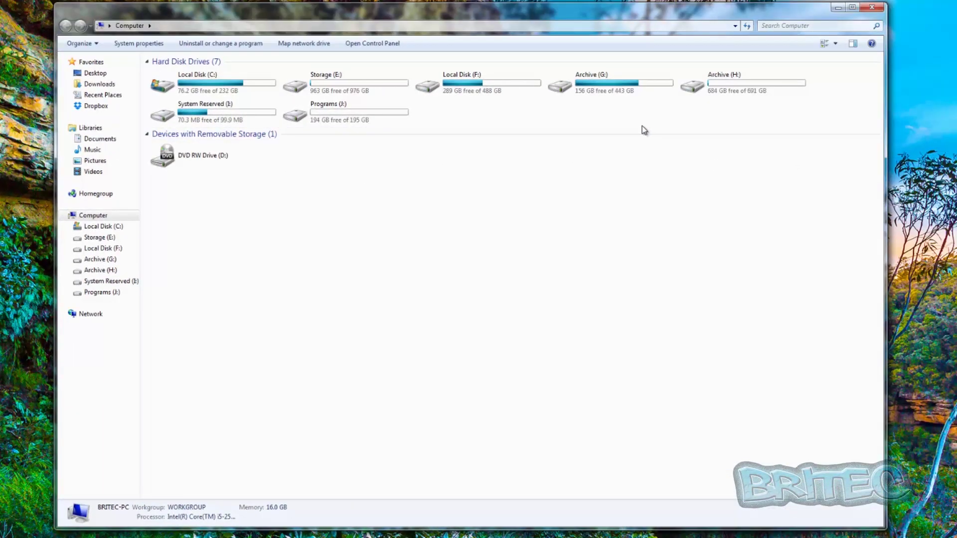
double_click(730, 88)
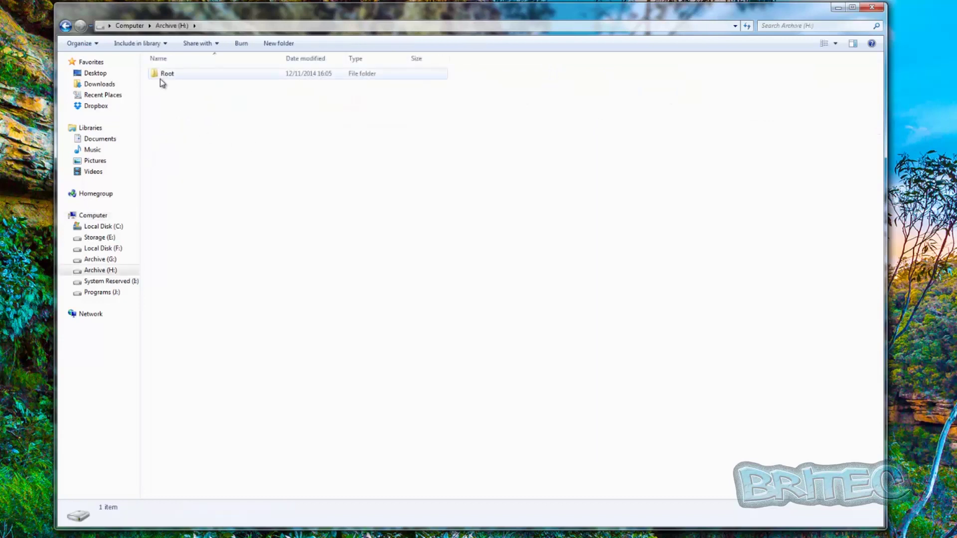
double_click(165, 75)
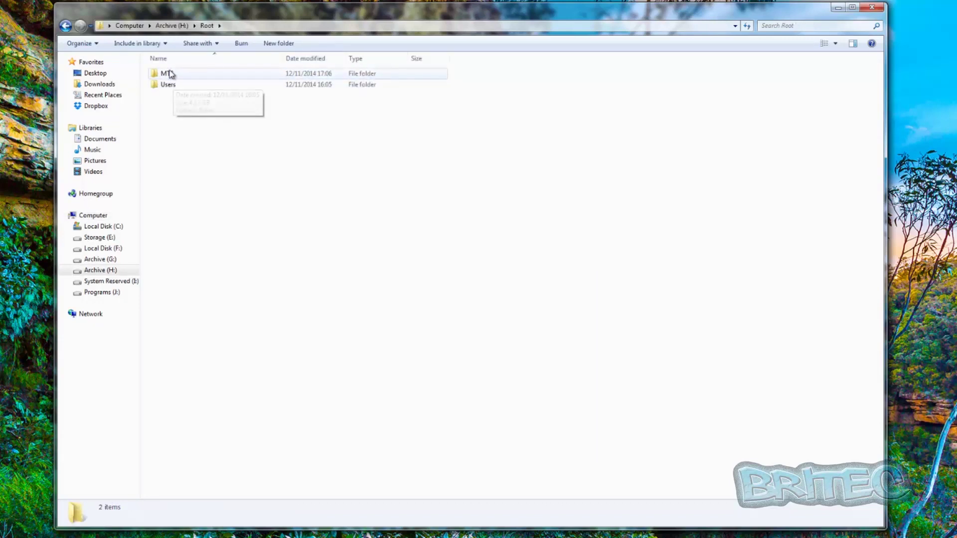
mouse_move(166, 78)
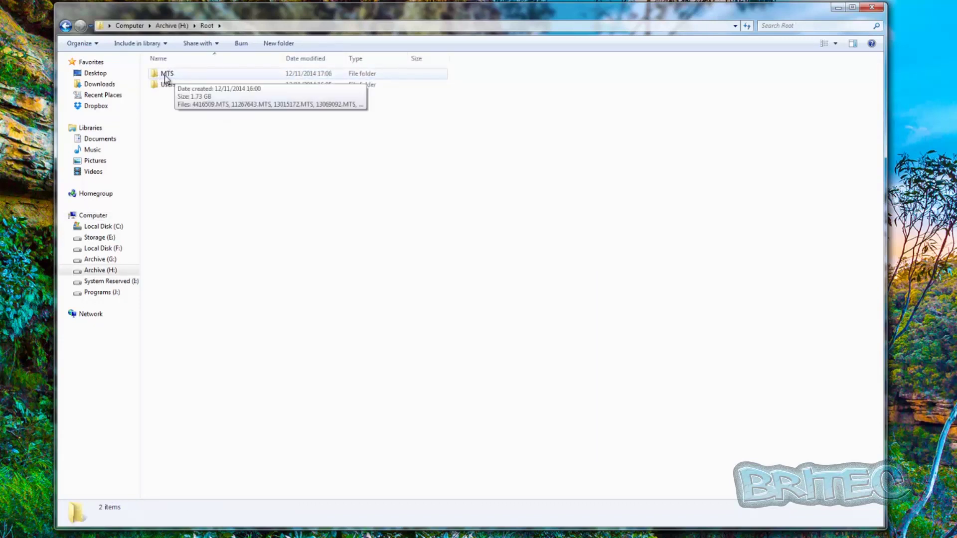
double_click(167, 75)
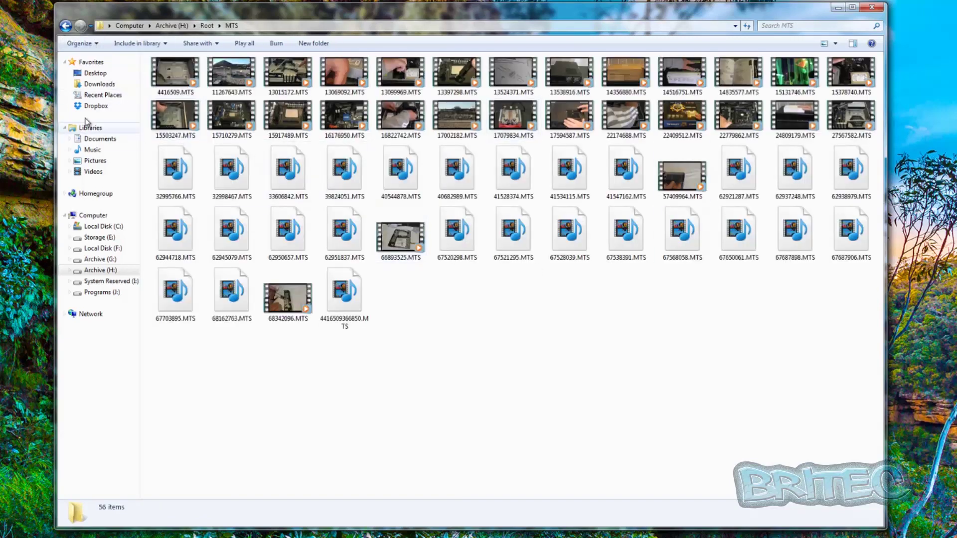
- Reopen the recovered MTS folder and inspect the details of 41528374.MTS
click(65, 26)
click(80, 26)
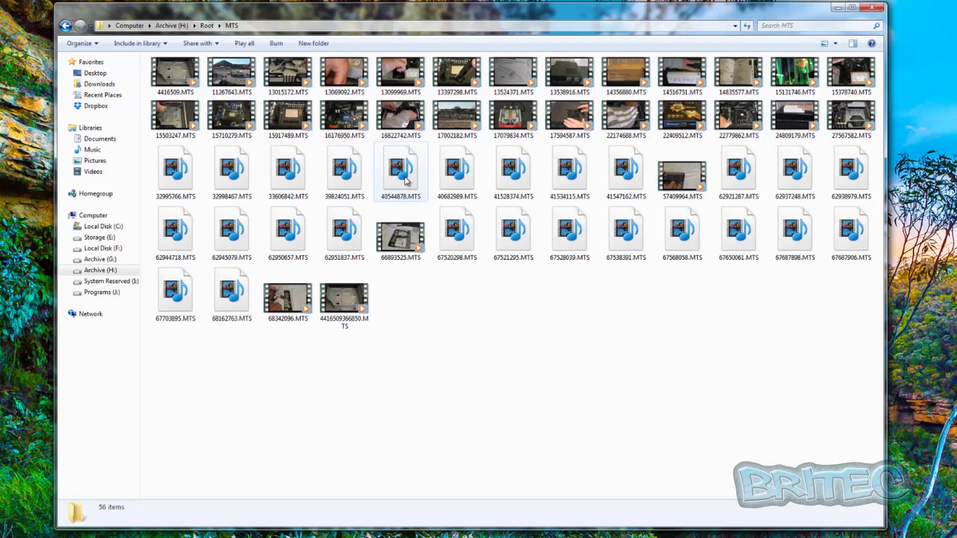
click(508, 184)
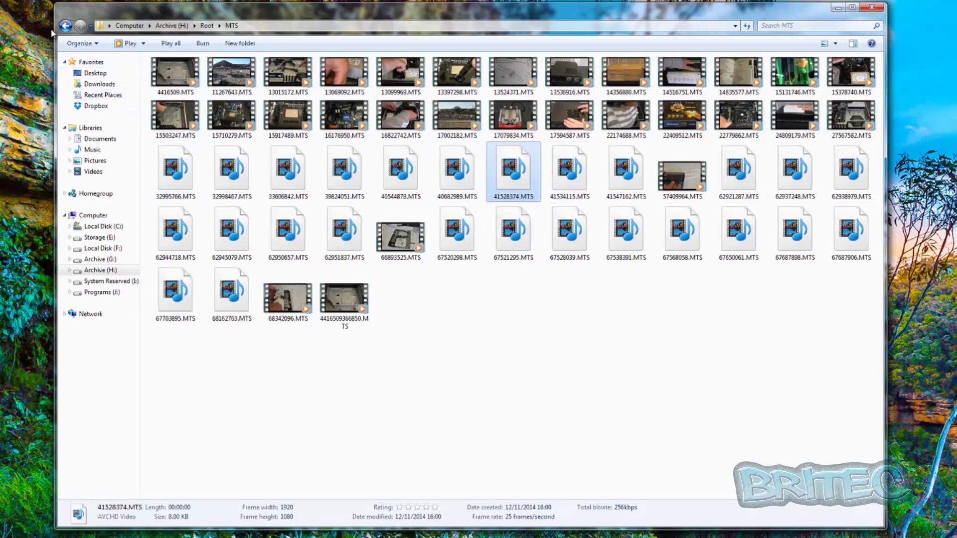
- Open the recovered 2014-07-03 hols folder under Root/Users/Britec/Pictures and play hols 004.MTS
click(67, 26)
double_click(163, 84)
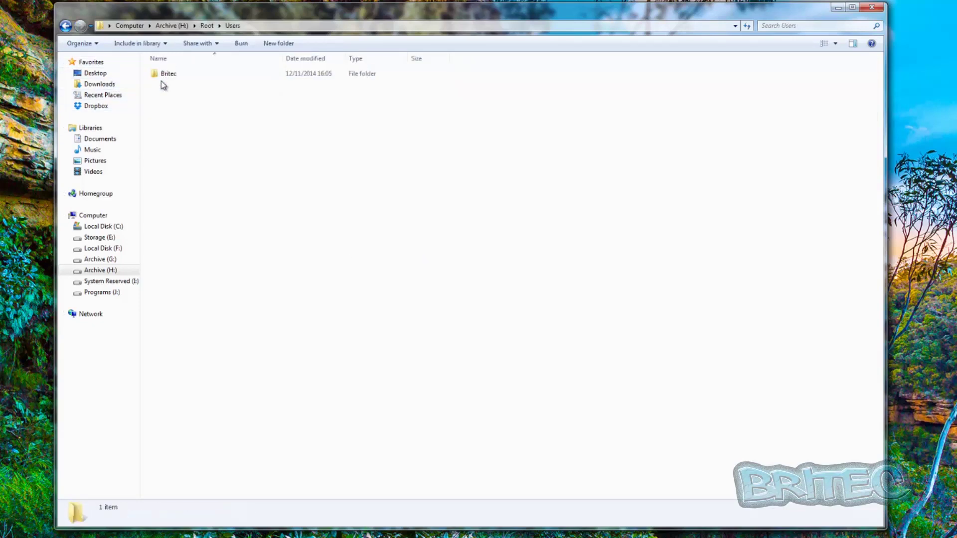
double_click(166, 75)
double_click(175, 76)
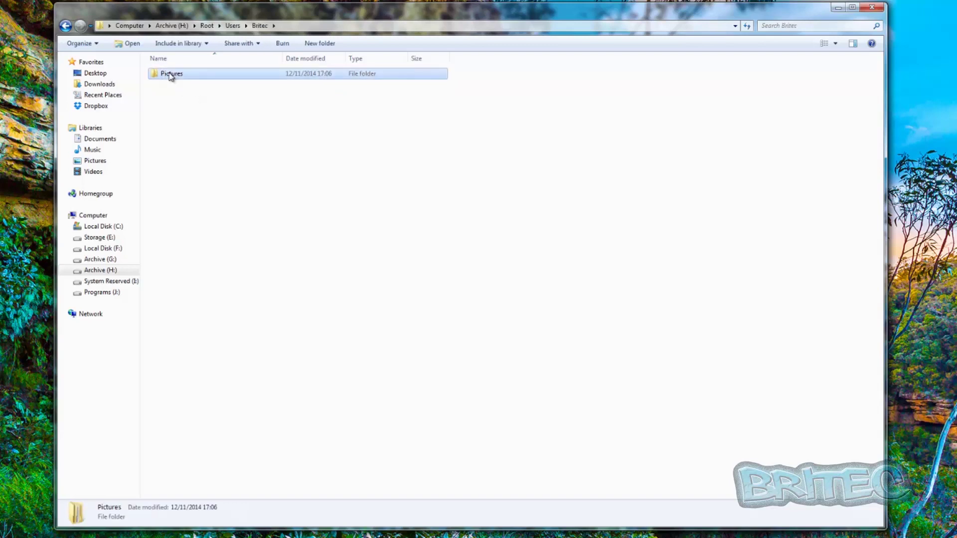
double_click(187, 73)
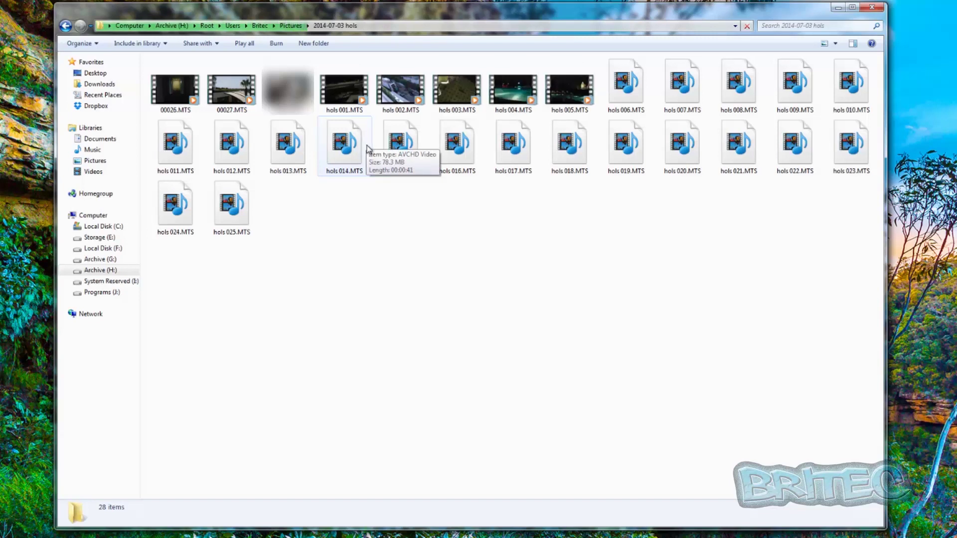
click(506, 100)
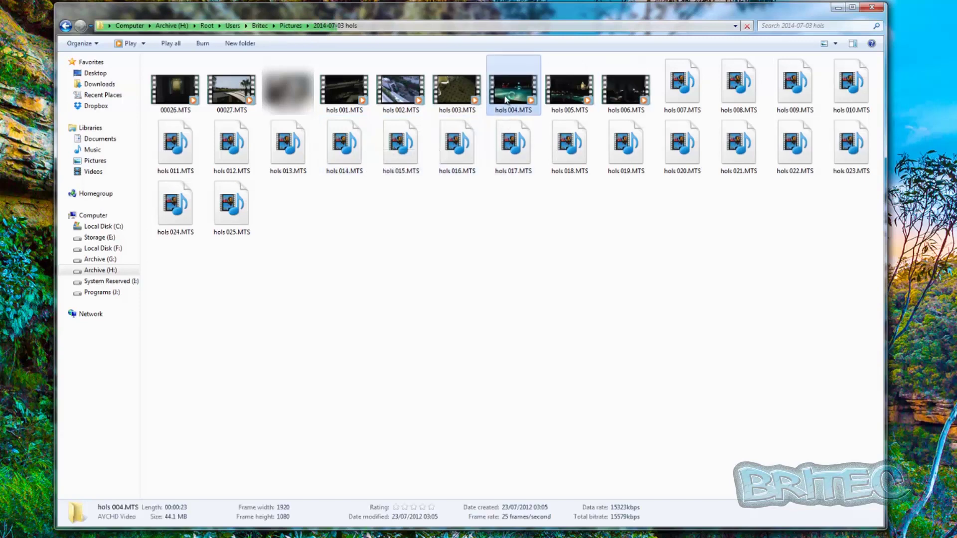
double_click(506, 100)
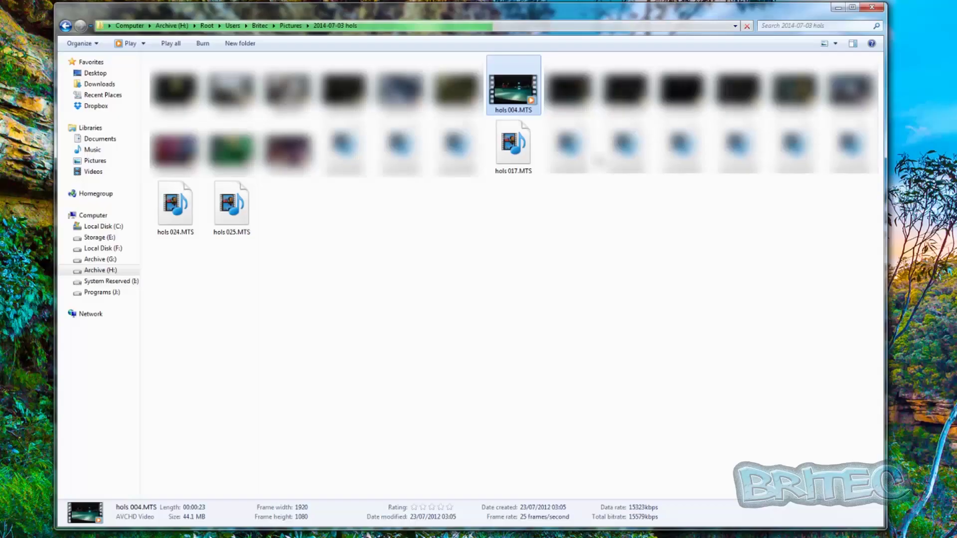
- Close the Explorer window and start closing the recovery program
click(870, 8)
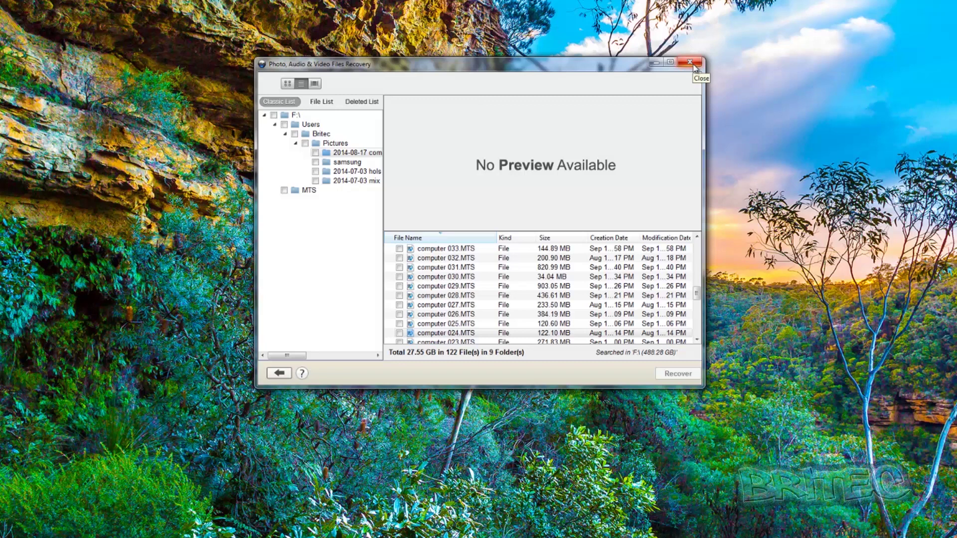
click(691, 62)
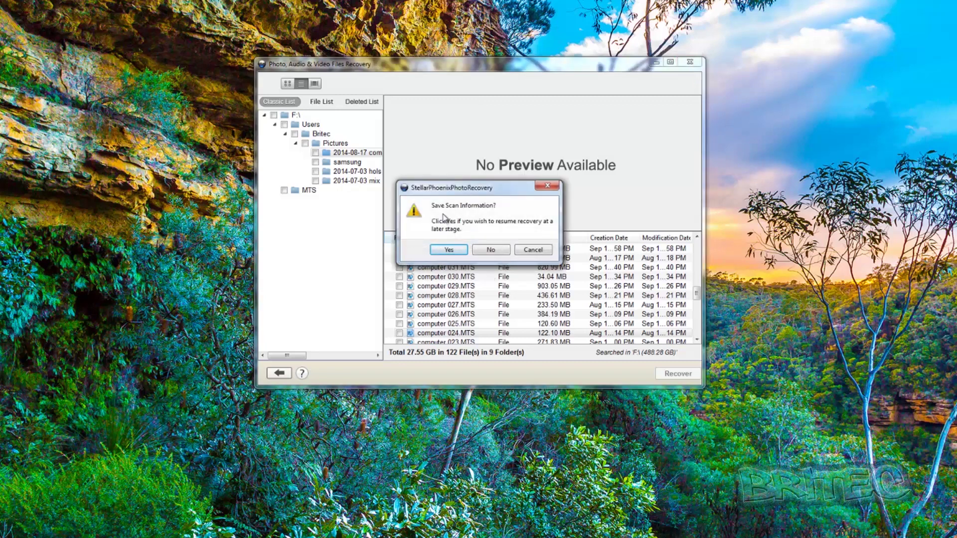